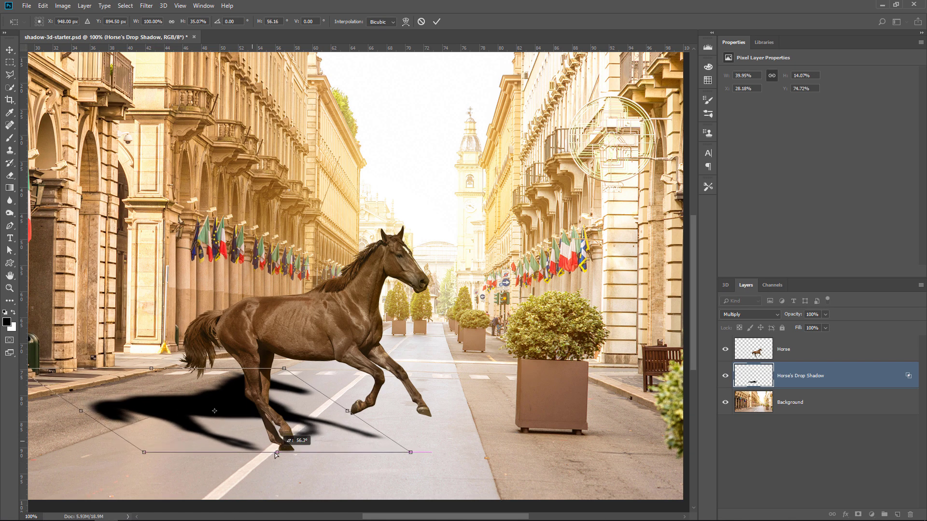
Skew and distort the horse's drop shadow so it spreads across the road behind the hind legs.
drag(276, 455, 303, 455)
drag(143, 369, 301, 431)
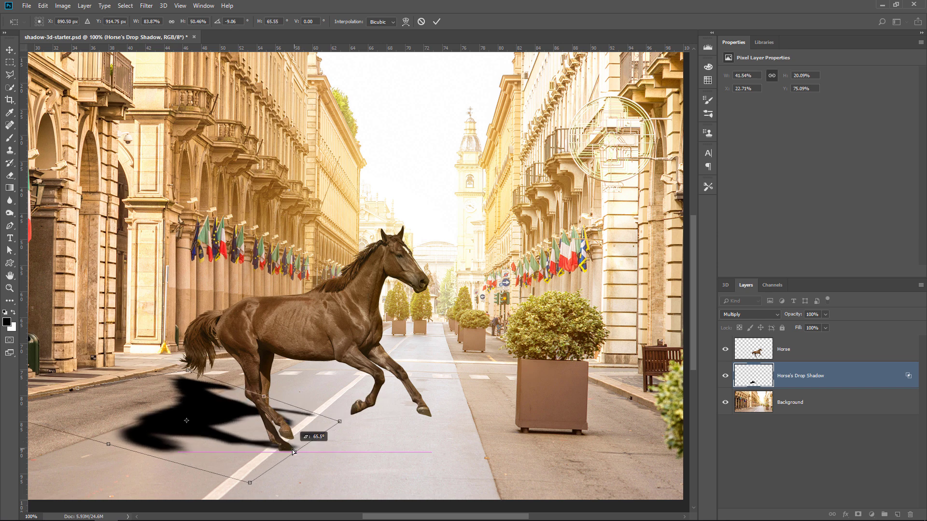
drag(69, 390, 108, 431)
drag(249, 490, 256, 488)
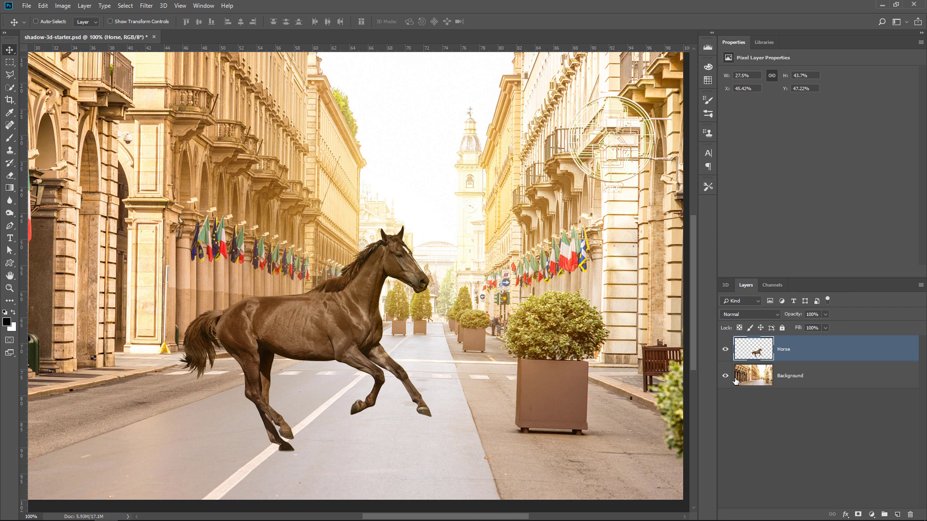
Hide and show the Horse layer to examine how it is separated from the street background.
click(725, 350)
click(725, 350)
click(799, 398)
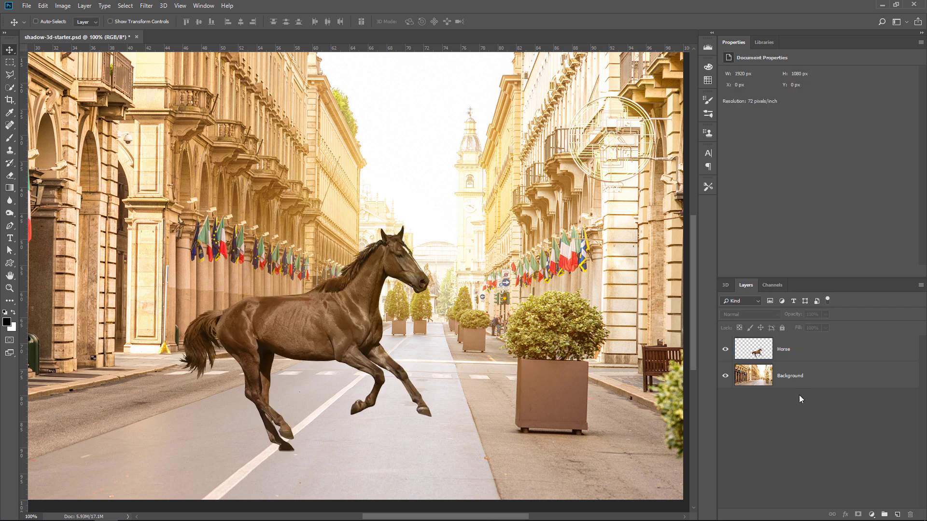
Add a Drop Shadow effect to the Horse layer with a distance of 106 px and an angle of -3°.
click(809, 357)
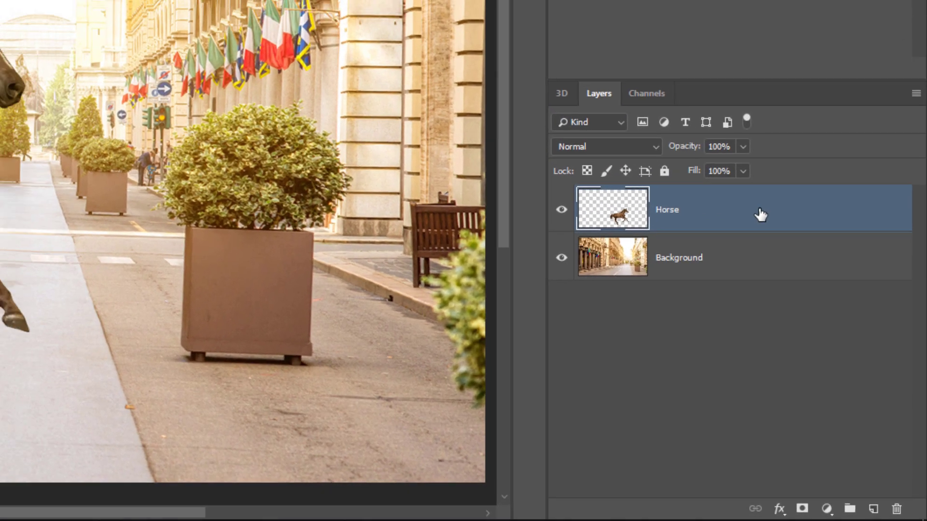
double_click(748, 192)
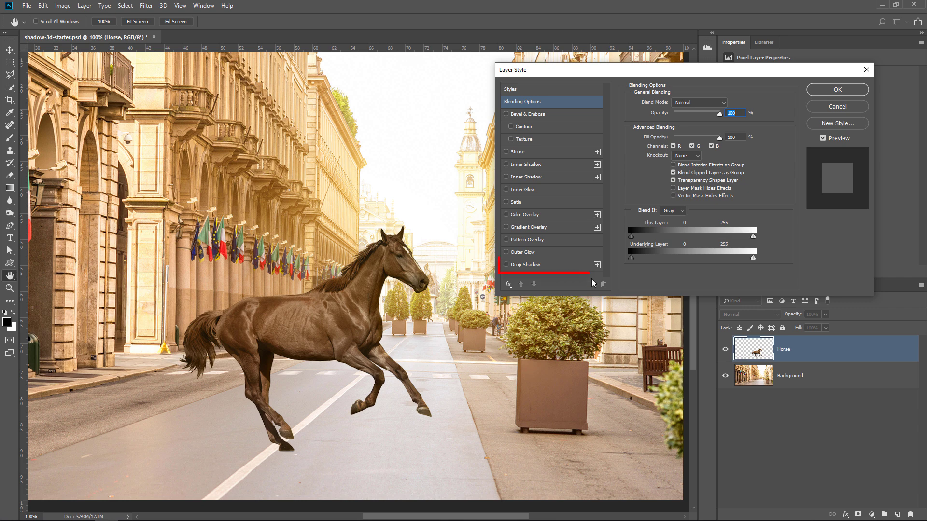
click(526, 265)
drag(231, 275, 271, 221)
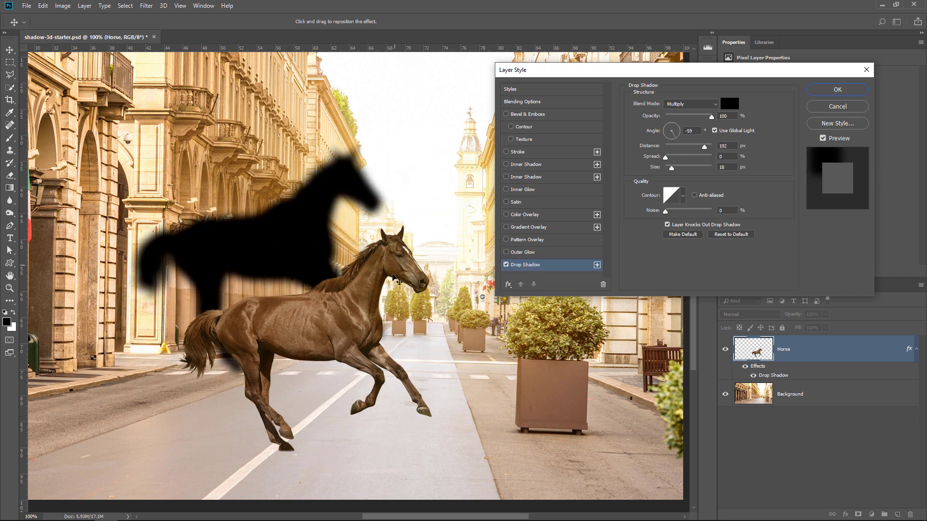
drag(304, 279, 300, 356)
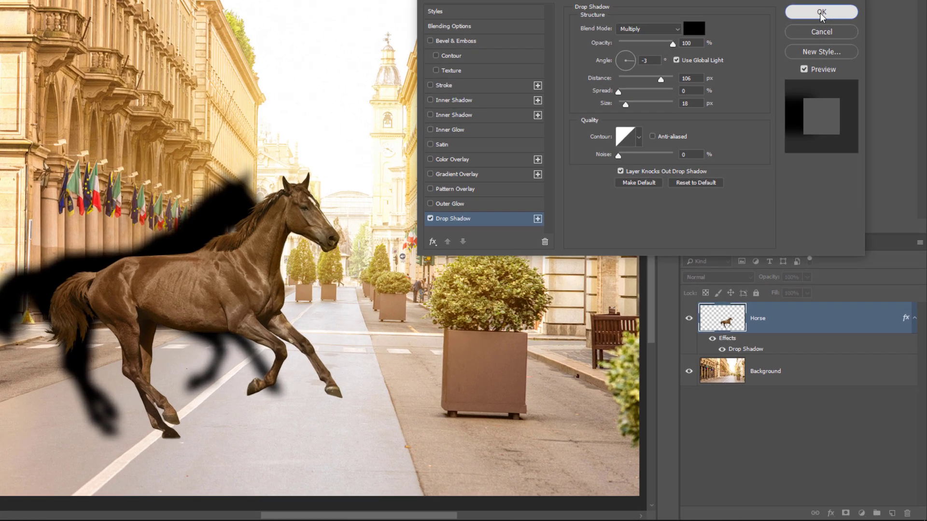
click(837, 90)
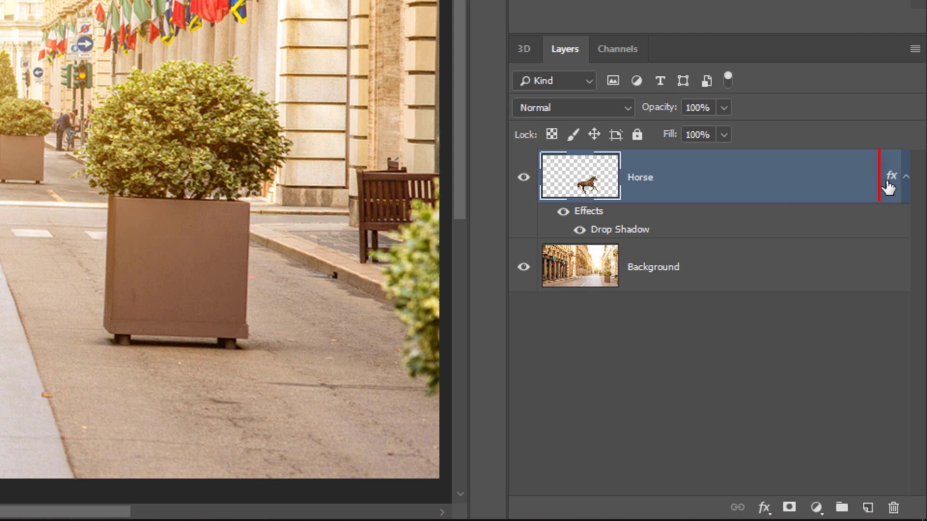
Convert the Horse layer's drop shadow effect into a separate layer.
right_click(889, 178)
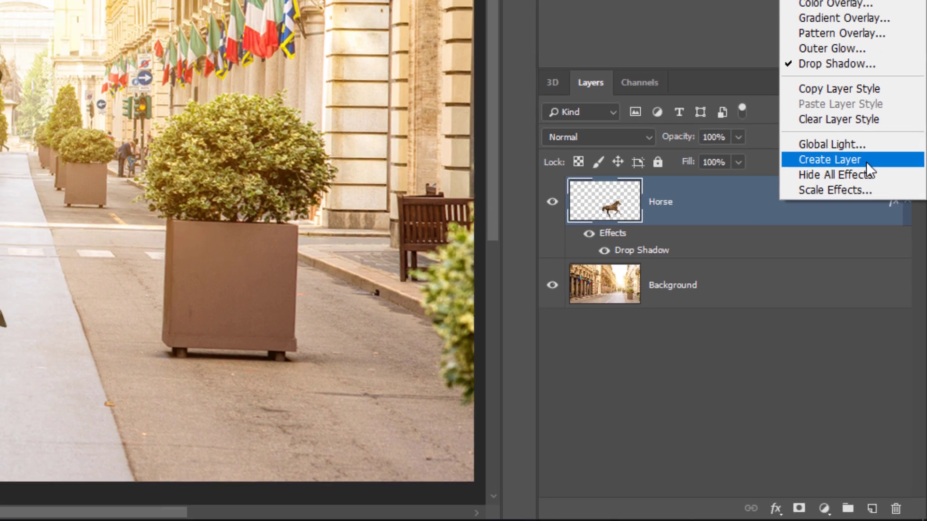
click(862, 133)
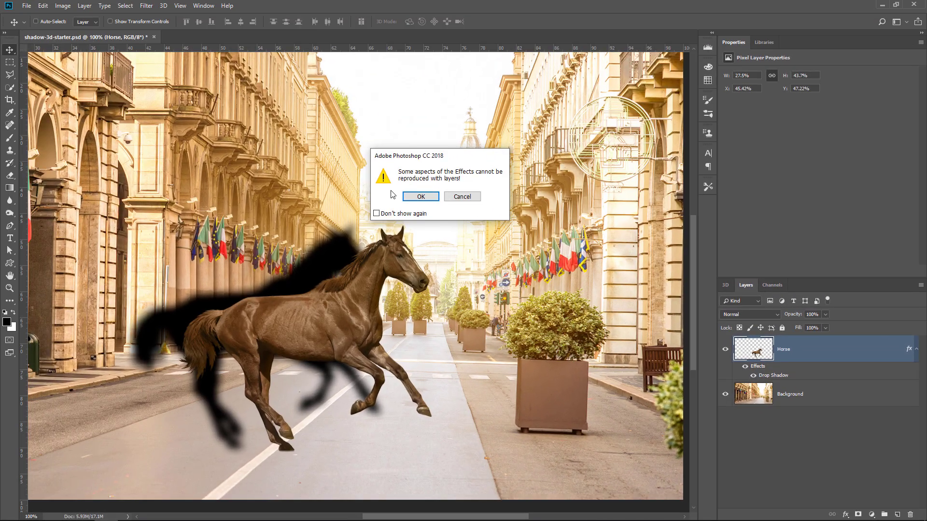
click(365, 161)
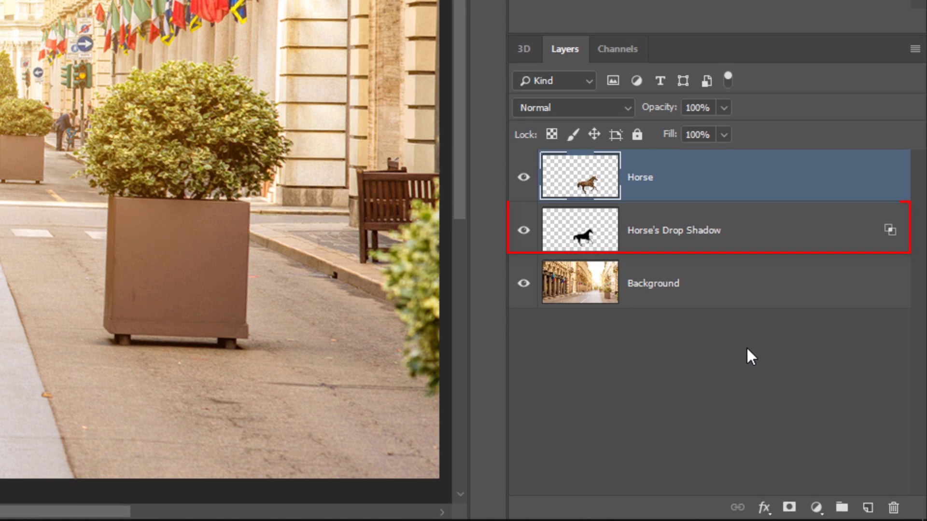
Move the separated drop shadow layer around the scene and bring it back behind the horse.
click(707, 237)
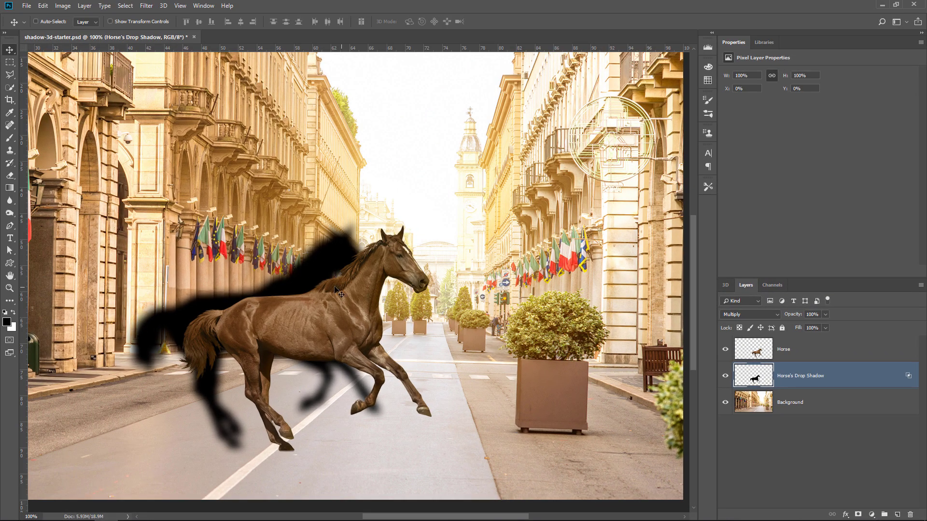
drag(206, 179, 491, 182)
drag(544, 223, 334, 279)
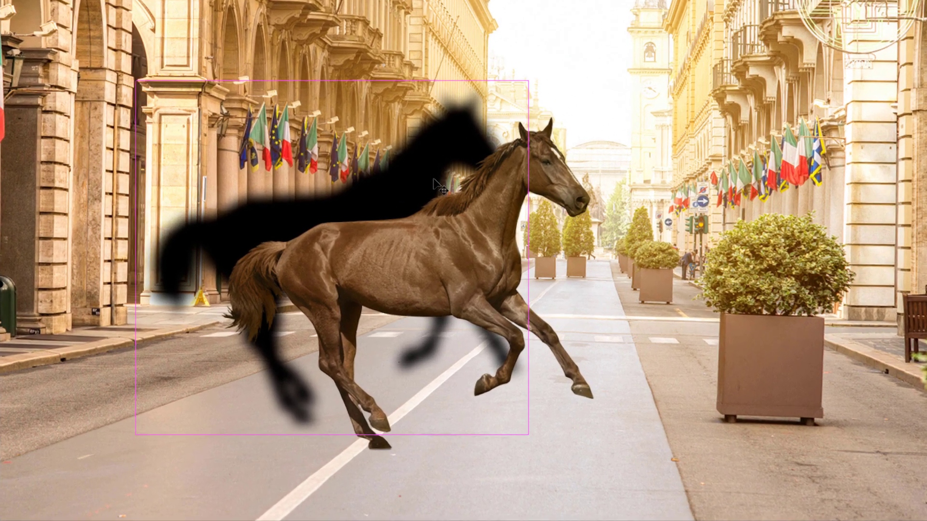
Start a Distort transform on the drop shadow and flatten it onto the road beneath the horse.
key(ctrl+t)
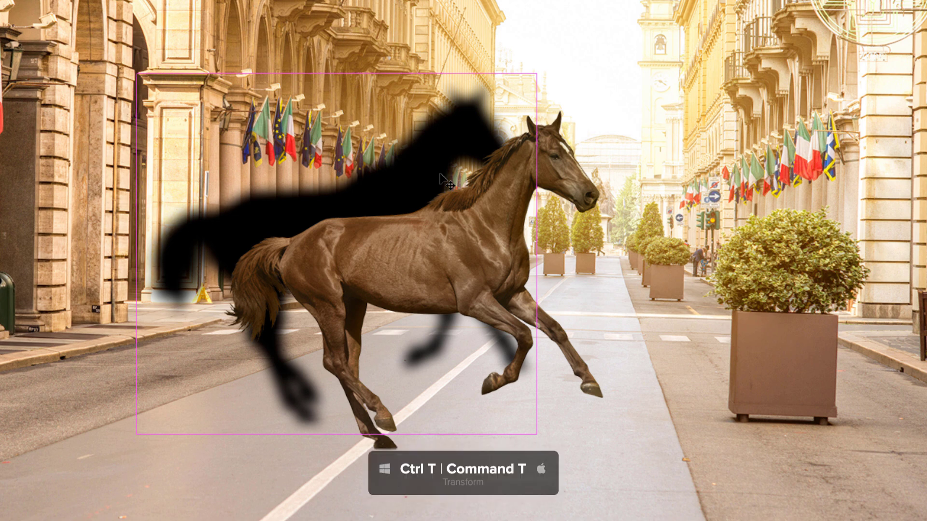
right_click(419, 171)
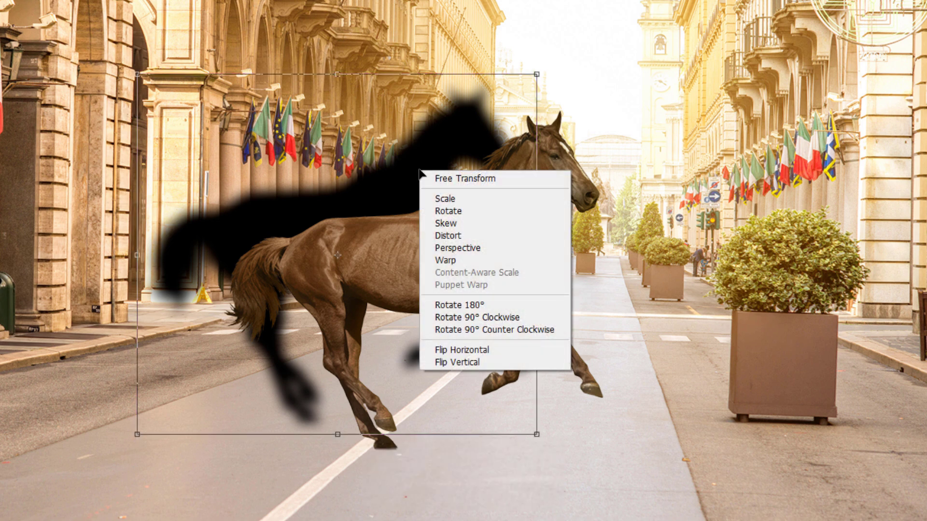
click(472, 237)
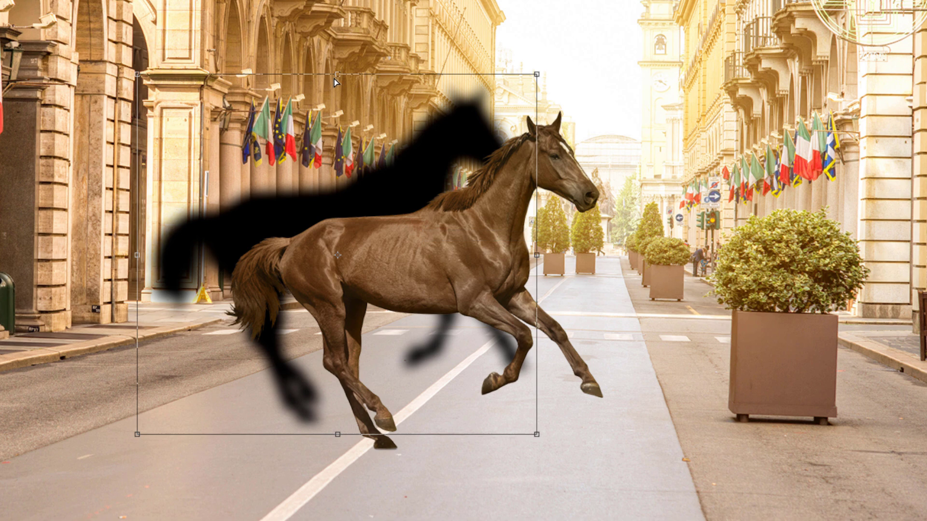
drag(338, 75, 182, 324)
drag(337, 435, 412, 451)
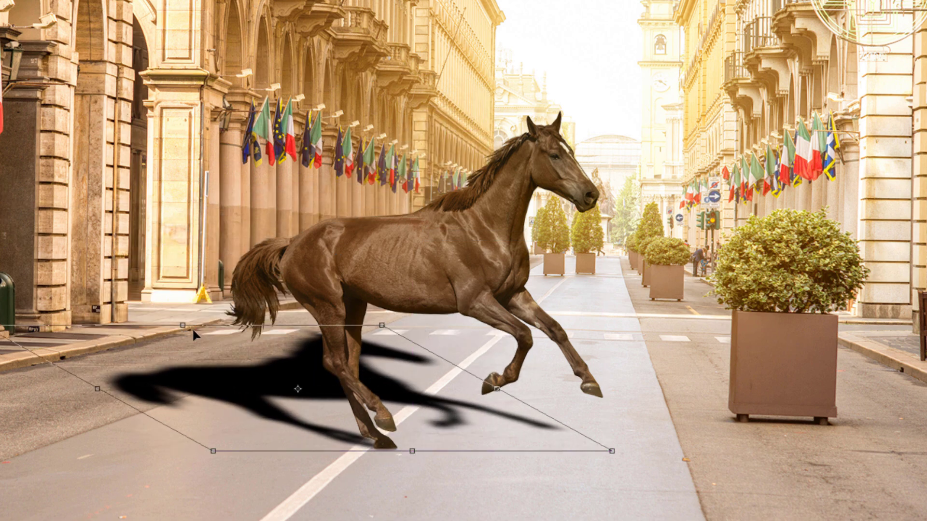
Distort the flattened shadow's corners and edges so it follows the road and meets the rear hooves.
drag(183, 325, 106, 380)
drag(306, 381, 238, 328)
drag(213, 454, 348, 484)
drag(612, 452, 482, 394)
drag(413, 440, 396, 451)
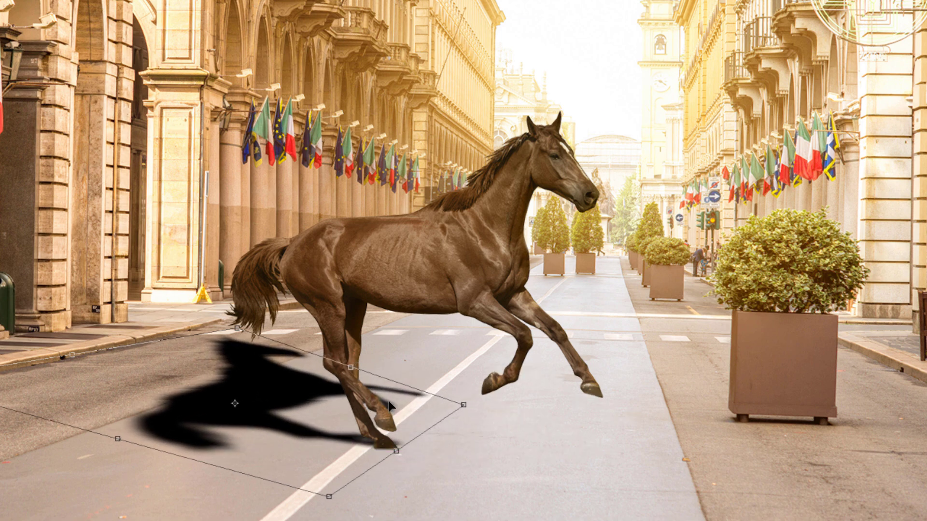
drag(68, 354, 54, 425)
drag(134, 422, 135, 421)
drag(222, 400, 195, 366)
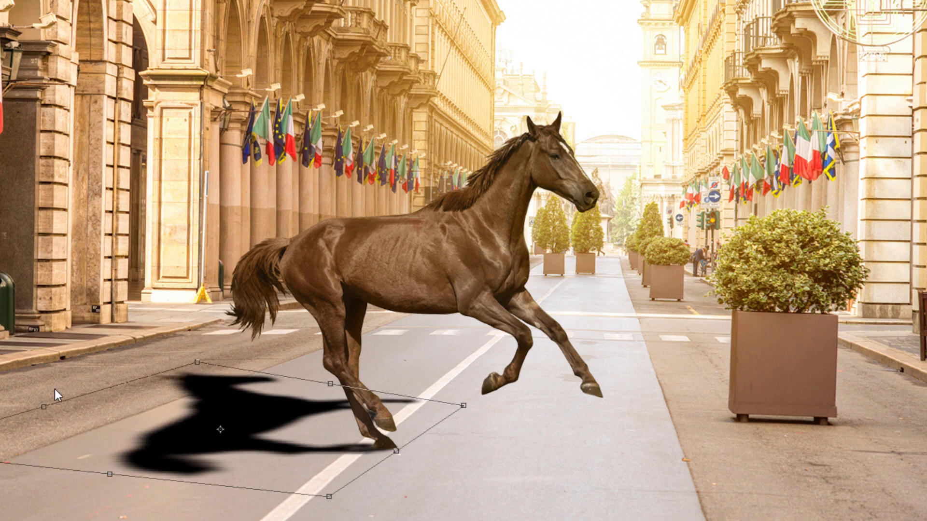
drag(46, 407, 70, 420)
drag(464, 405, 444, 402)
drag(329, 497, 340, 501)
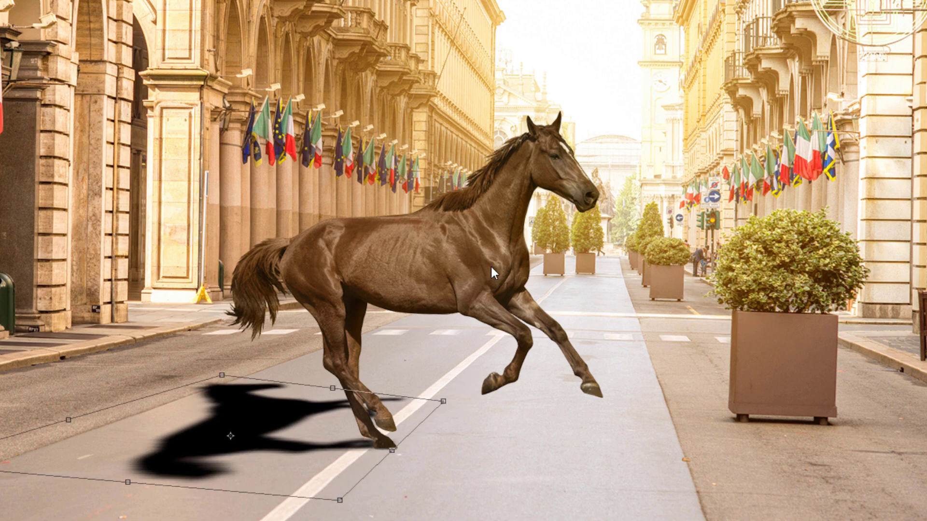
Flip the shadow vertically and distort it to stretch across the road from the rear hooves, and apply the transform.
right_click(270, 415)
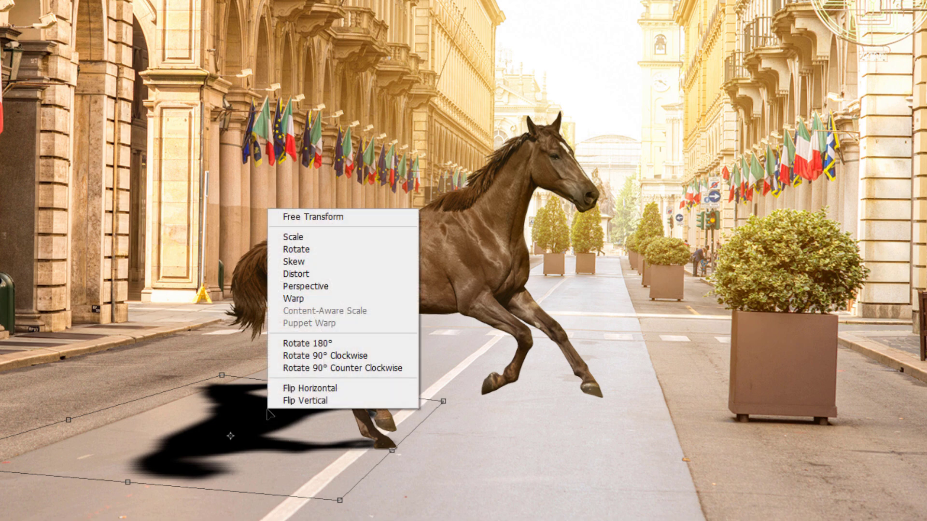
click(297, 400)
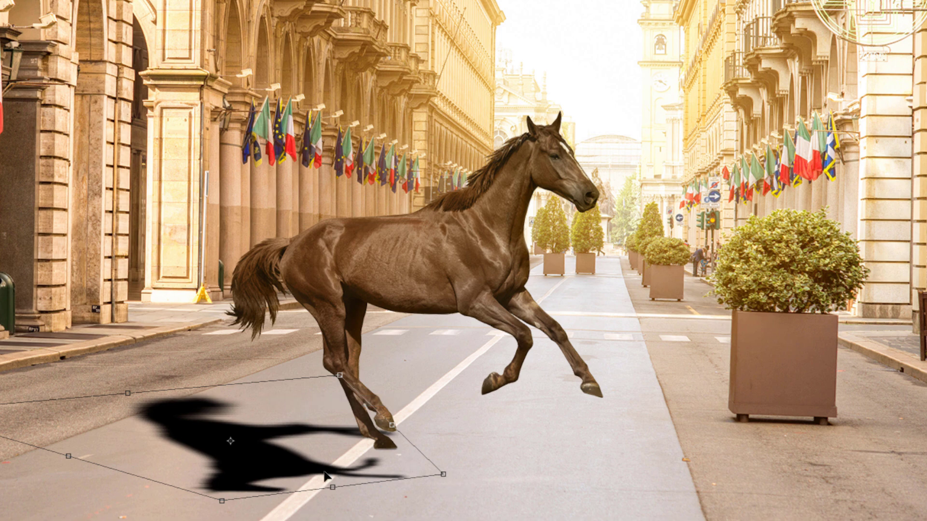
drag(139, 406, 257, 381)
drag(221, 501, 138, 465)
drag(199, 428, 187, 422)
drag(140, 459, 67, 441)
mouse_move(499, 404)
mouse_down()
mouse_move(512, 382)
mouse_move(514, 393)
mouse_up()
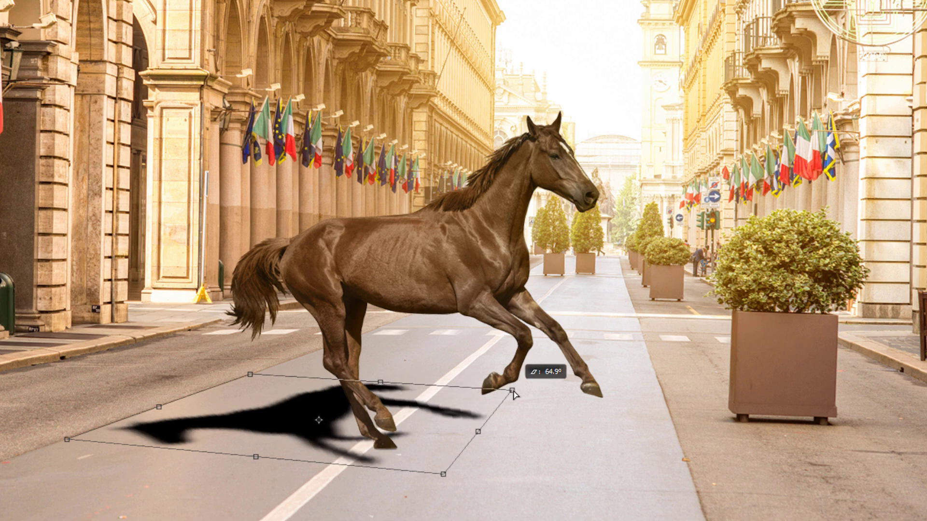
drag(478, 429, 391, 463)
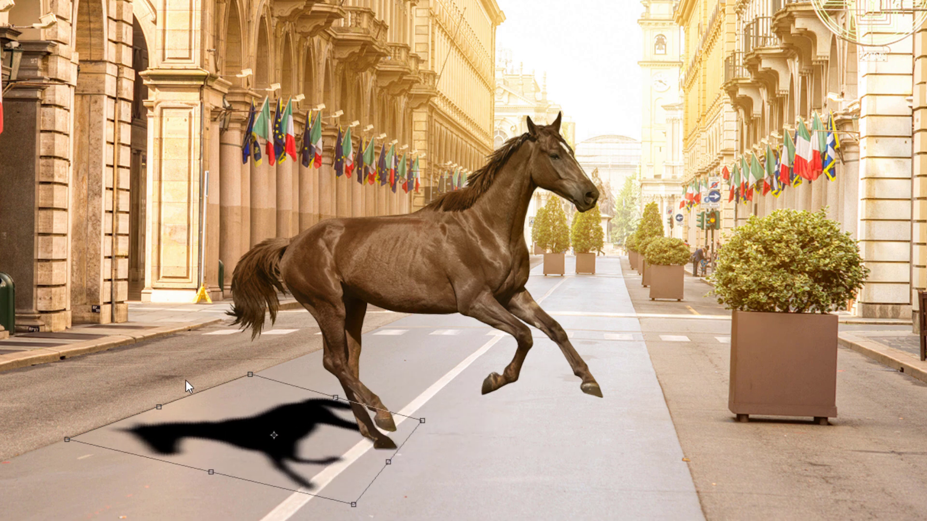
drag(159, 406, 130, 419)
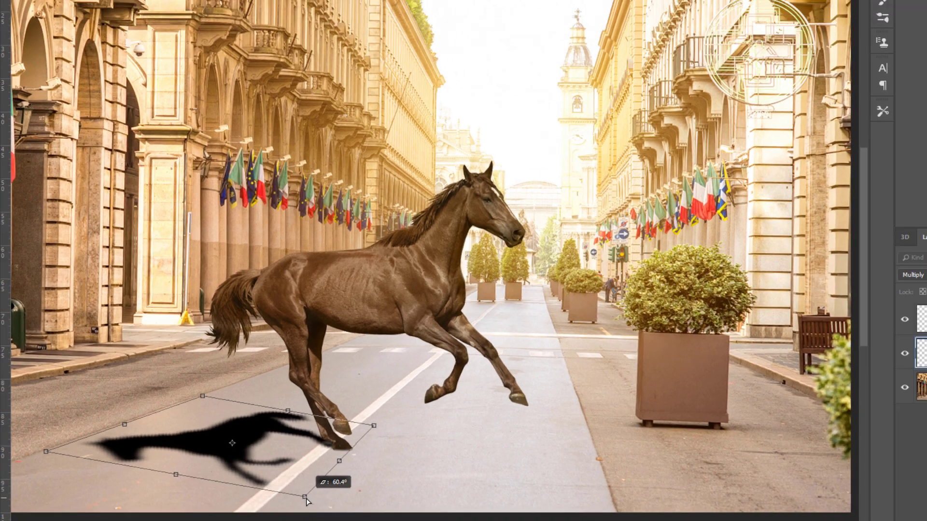
key(Return)
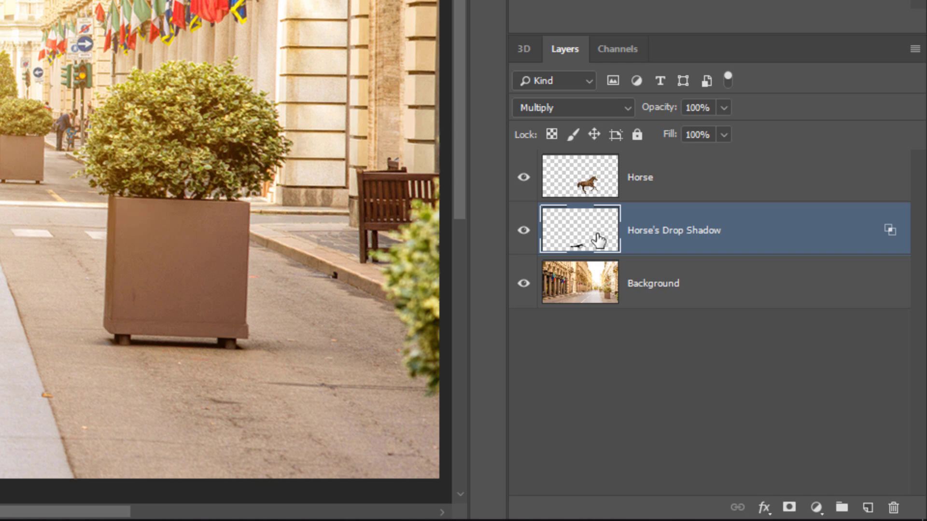
Delete the Horse's Drop Shadow layer.
drag(760, 380, 865, 430)
drag(802, 339, 894, 504)
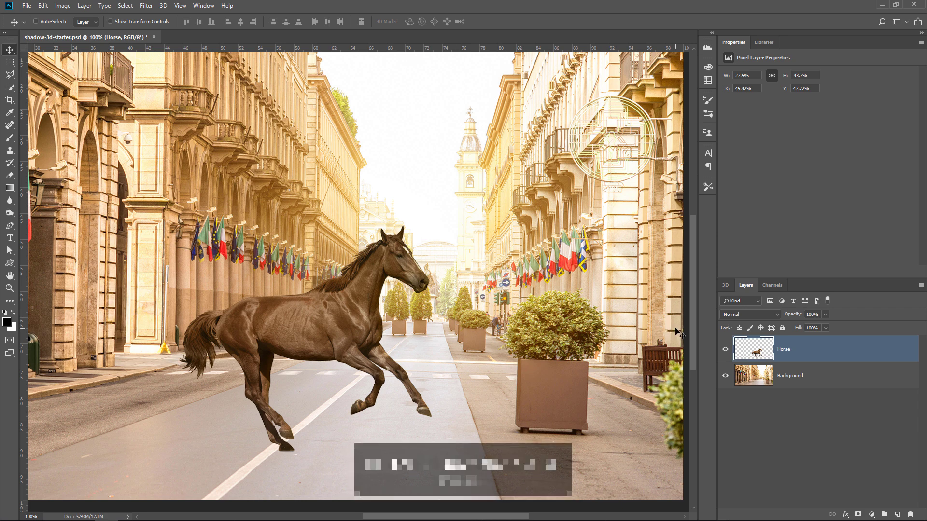
Duplicate the Horse layer and rename the upper copy "Shadow".
key(ctrl)
key(ctrl+j)
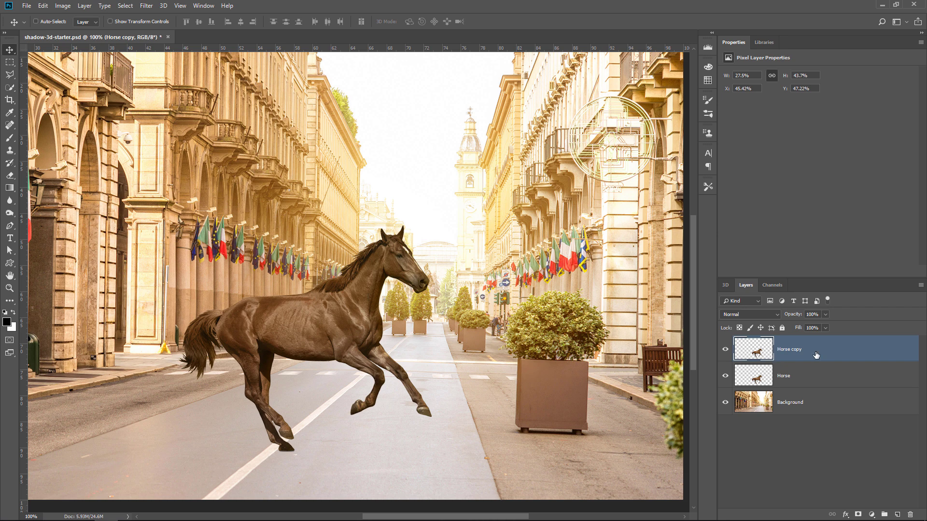
click(775, 377)
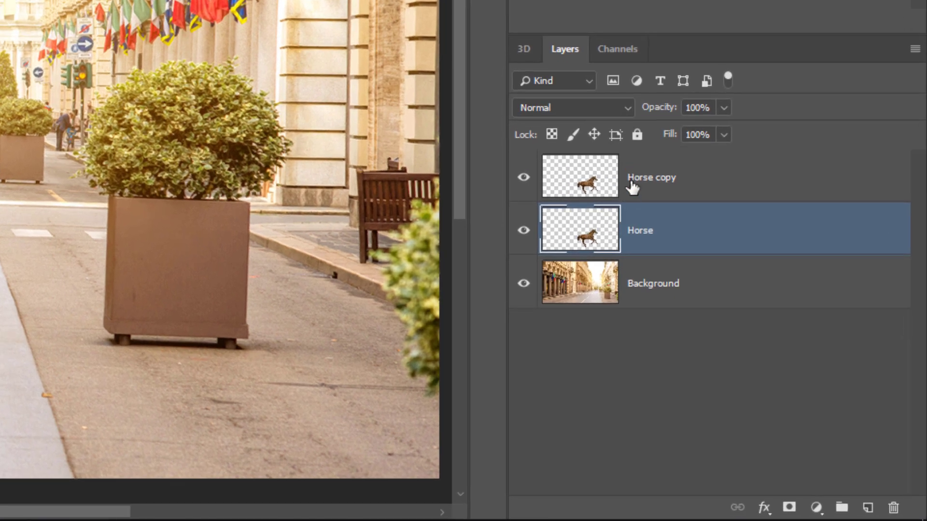
click(797, 353)
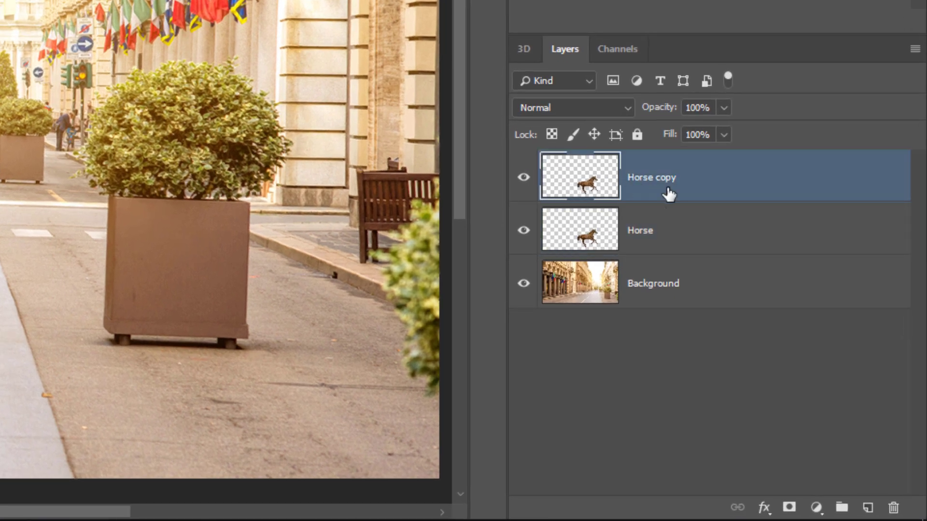
double_click(653, 177)
text(Shadow)
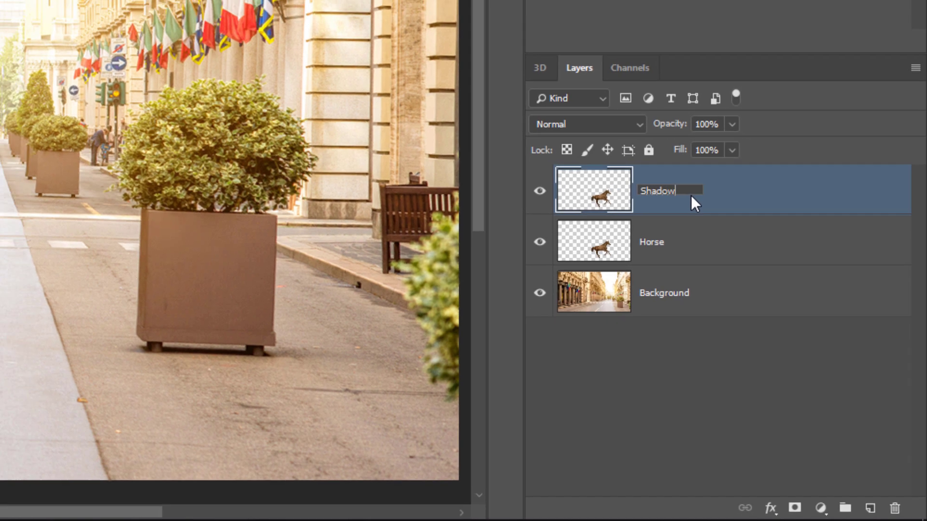
key(Return)
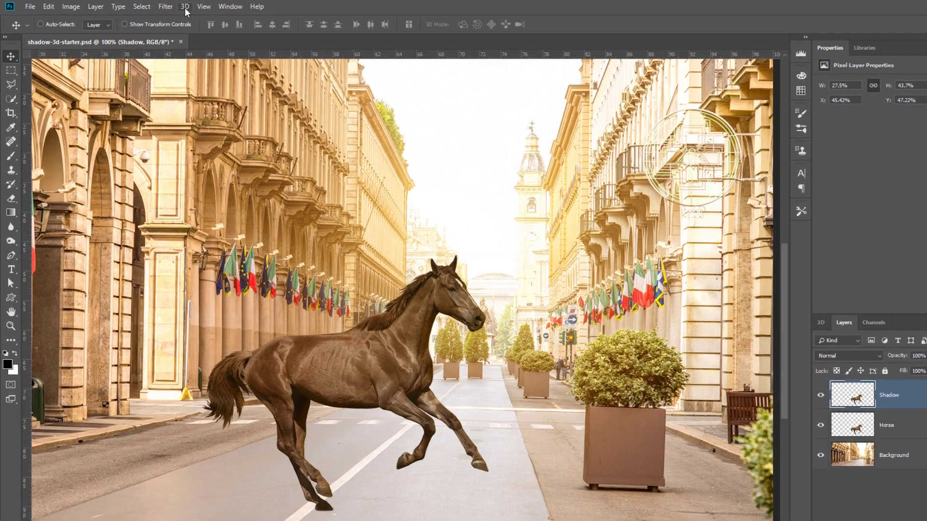
Create a new 3D extrusion from the Shadow layer.
click(163, 6)
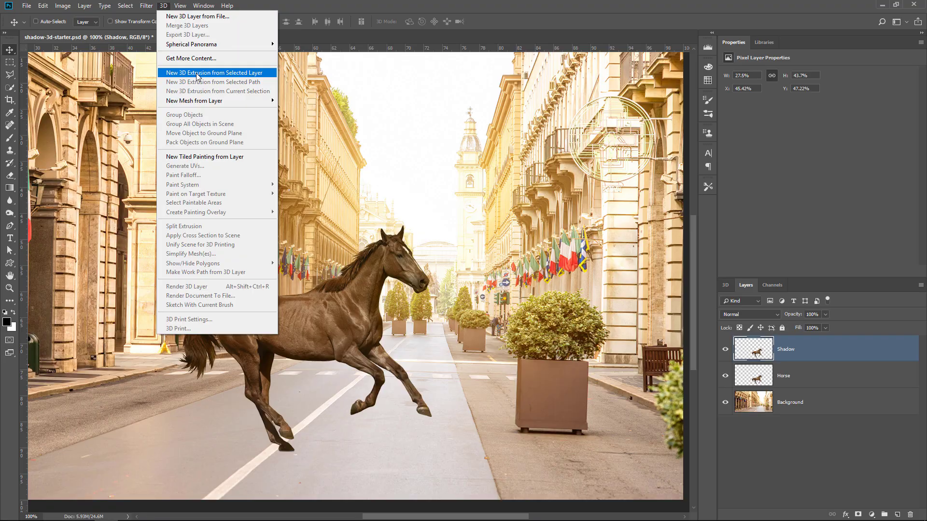
click(196, 73)
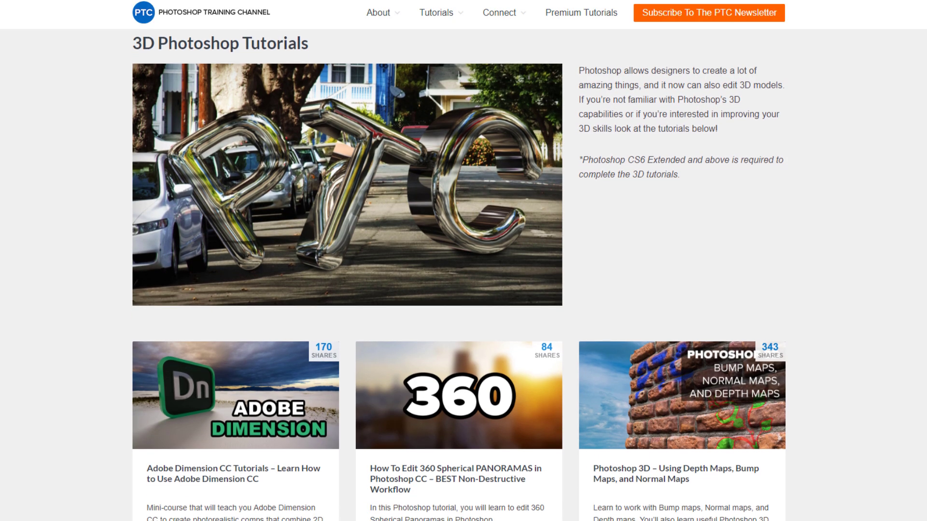
scroll(463, 275, down, 3)
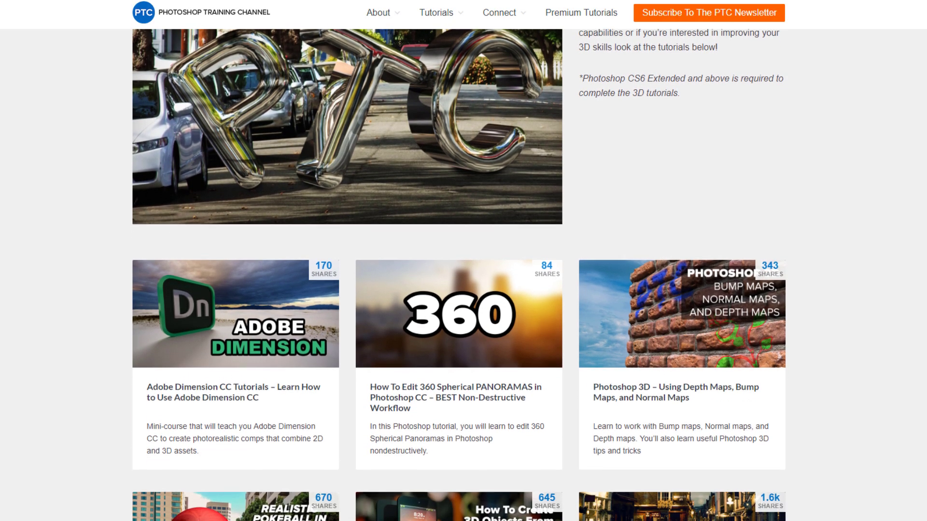
scroll(463, 275, down, 3)
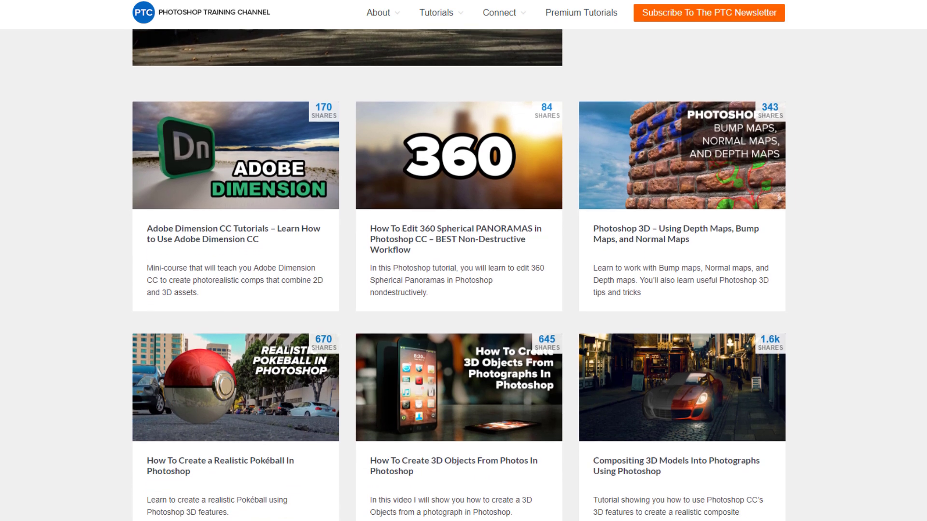
scroll(464, 275, down, 4)
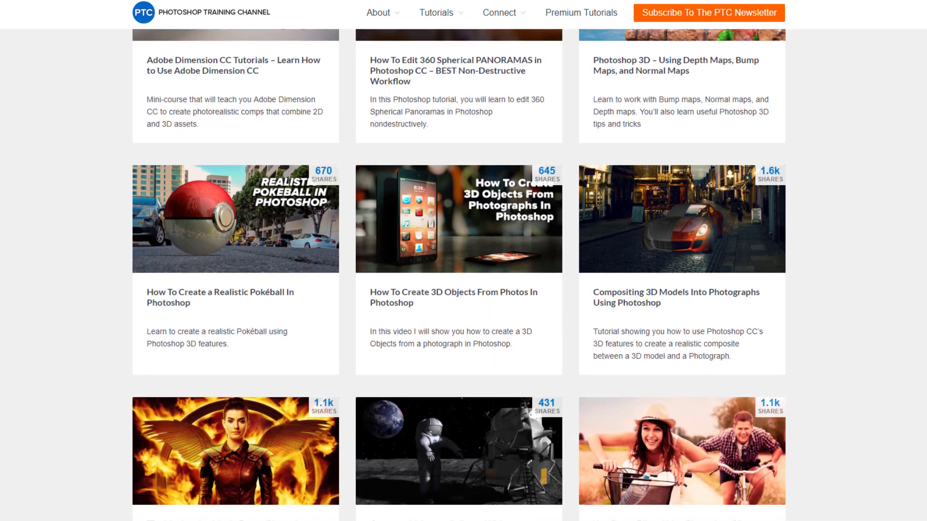
scroll(463, 276, down, 5)
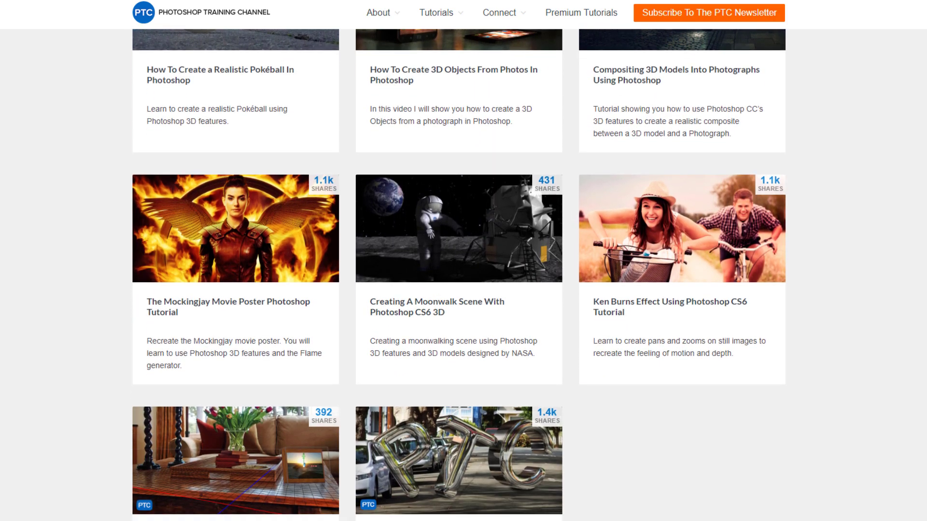
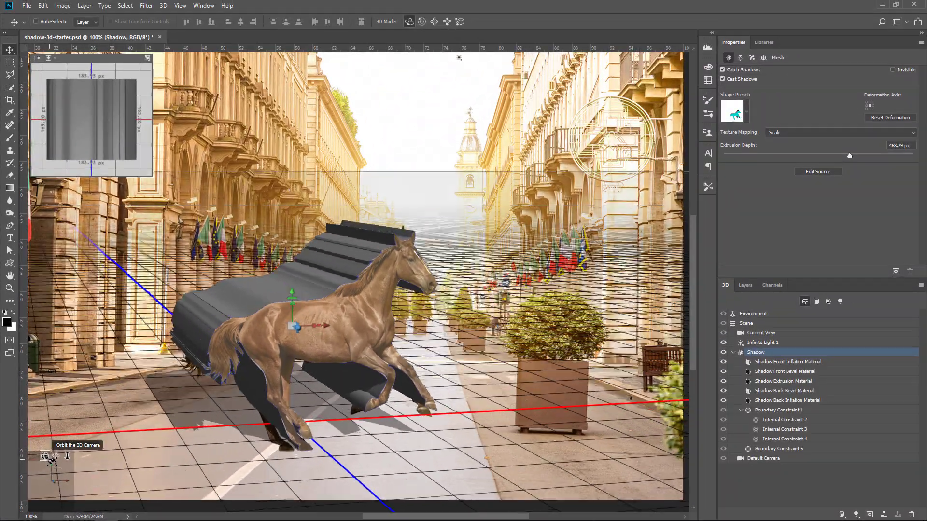
Try orbiting the 3D camera around the extruded horse, and step back to the original view.
drag(52, 461, 34, 468)
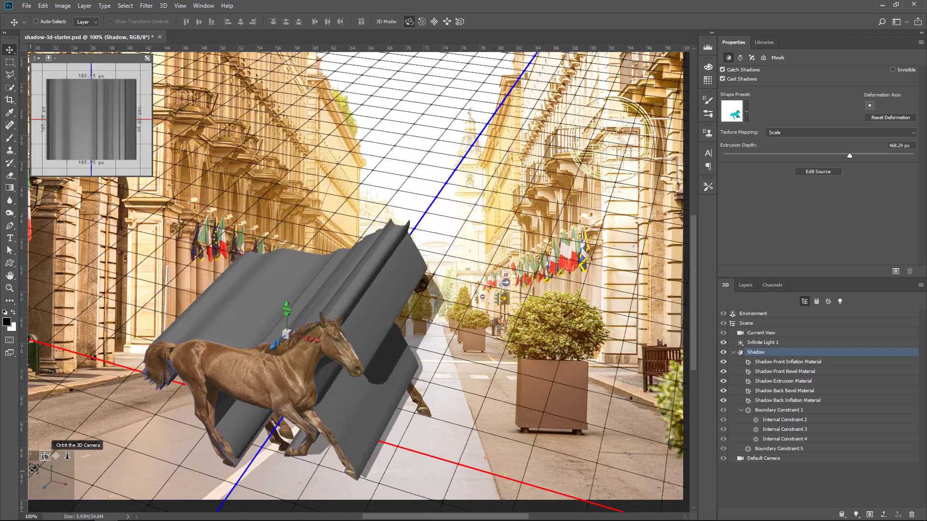
key(ctrl+alt+z)
key(ctrl+alt+z)
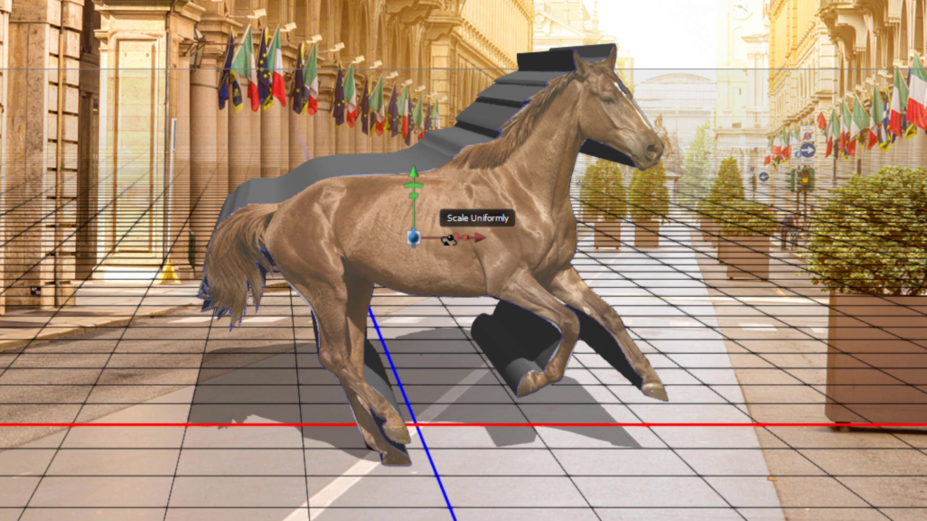
Try rotating the extruded horse 14.6° about Y, shrinking it and raising it along Y, and snap it back down to the ground.
drag(468, 239, 608, 230)
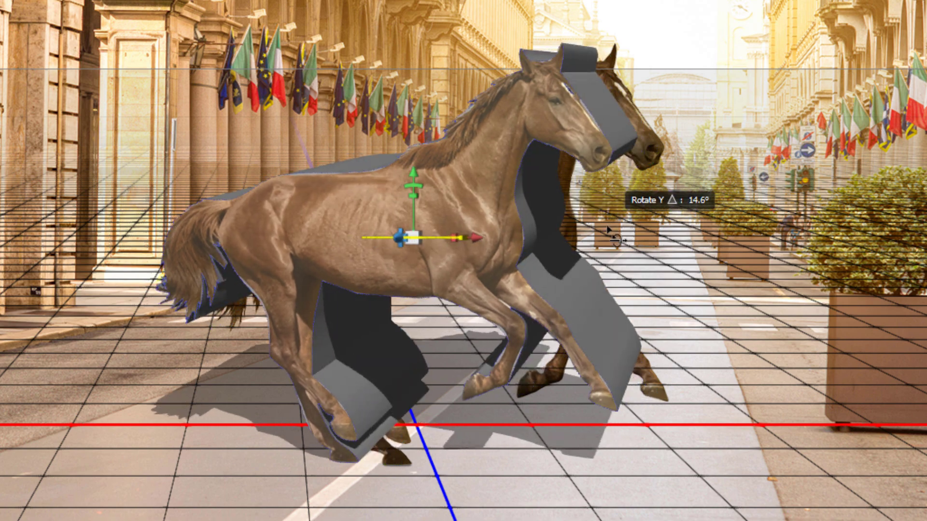
drag(471, 236, 574, 299)
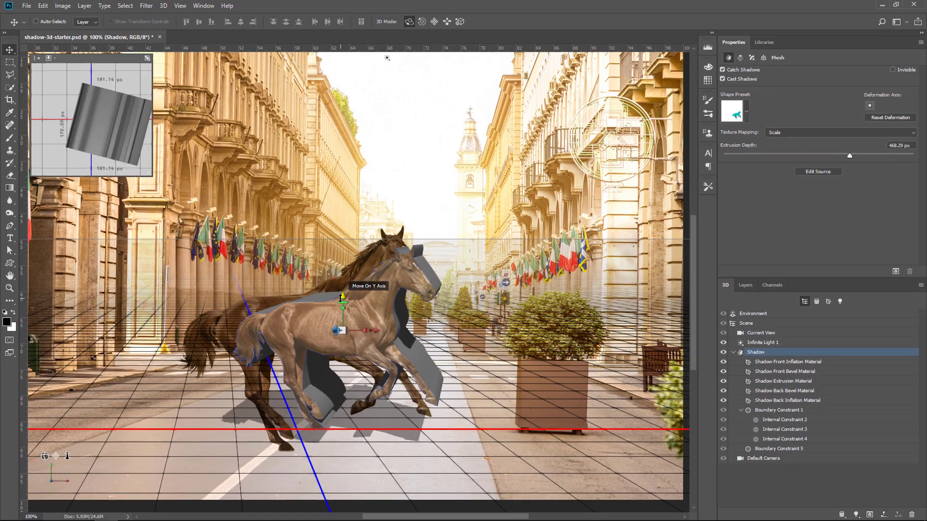
drag(341, 298, 343, 171)
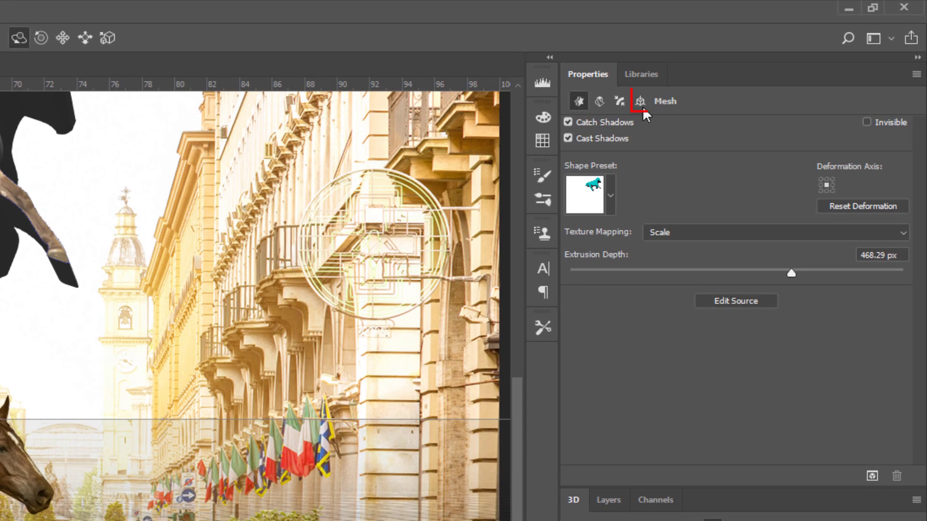
click(640, 101)
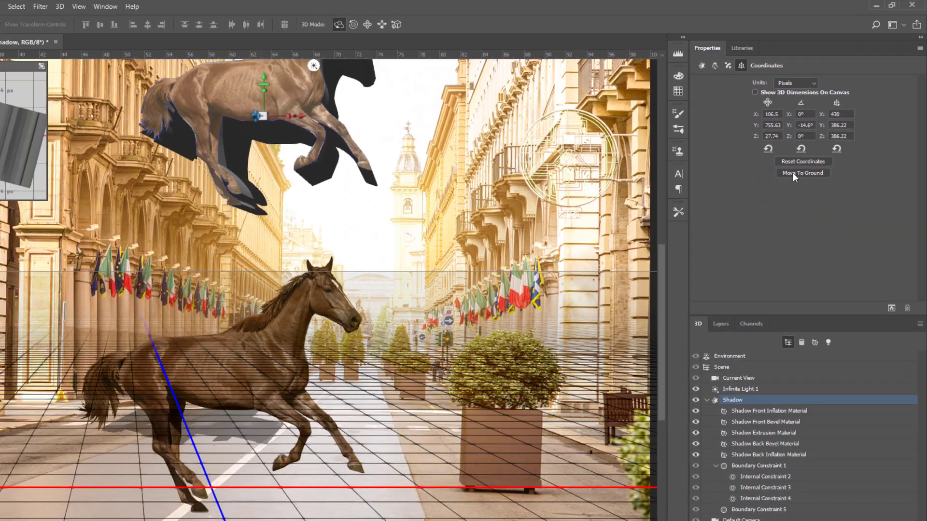
click(722, 268)
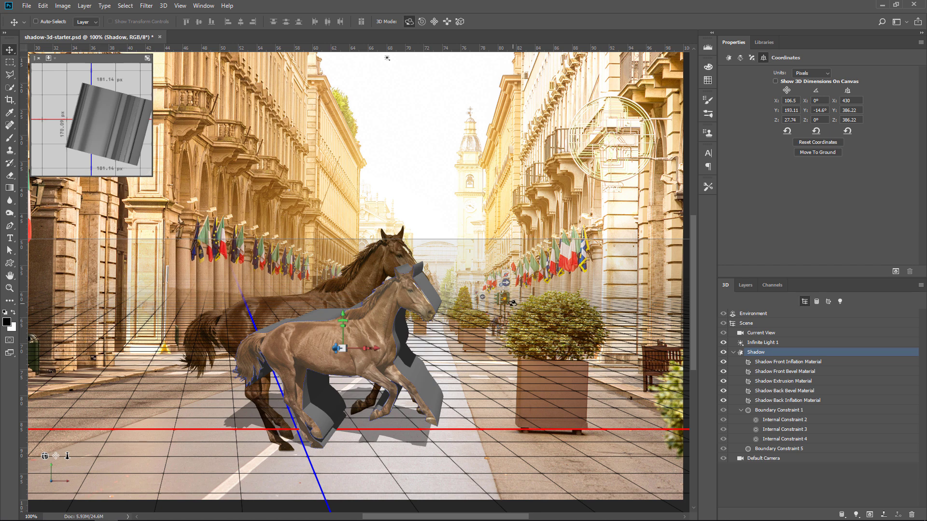
Undo the rotation, scaling and moves made to the extruded horse.
key(ctrl+alt+z)
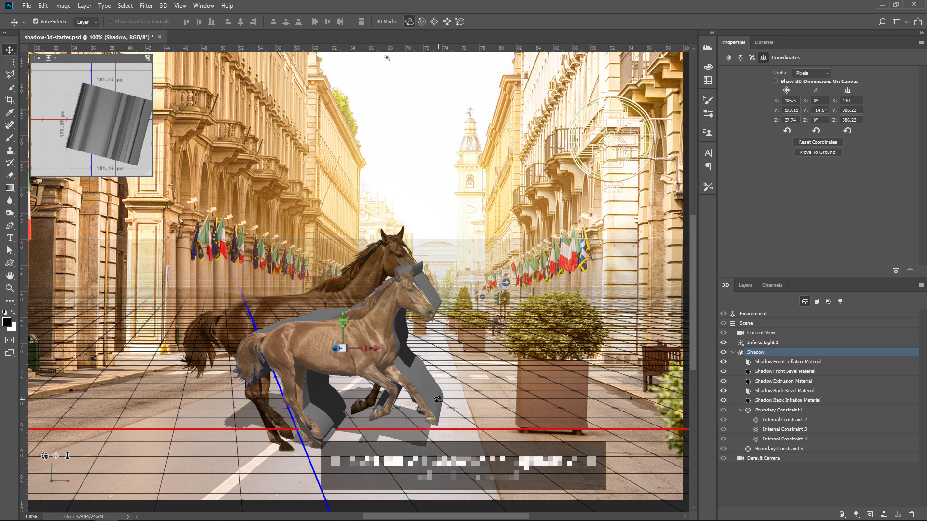
key(ctrl+alt+z)
key(ctrl+alt+z)
key(ctrl+alt+z)
key(ctrl+alt+z)
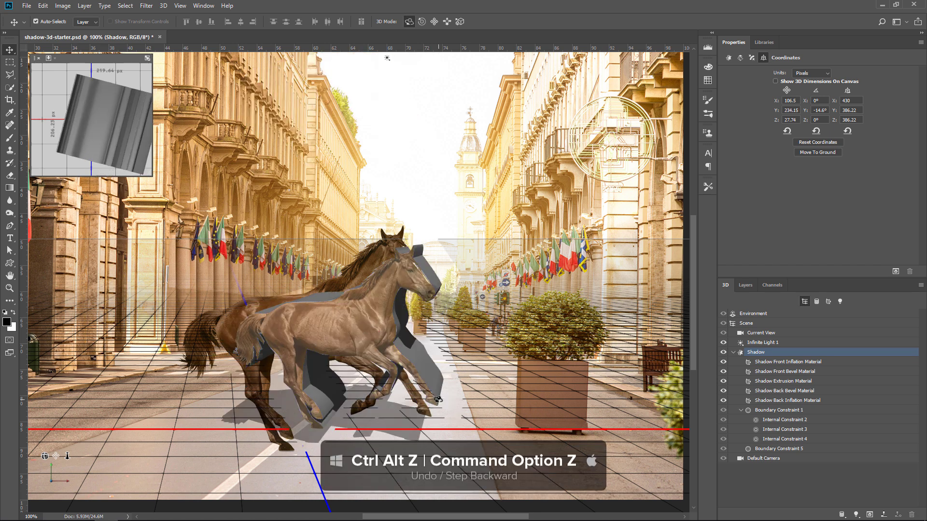
key(ctrl+alt+z)
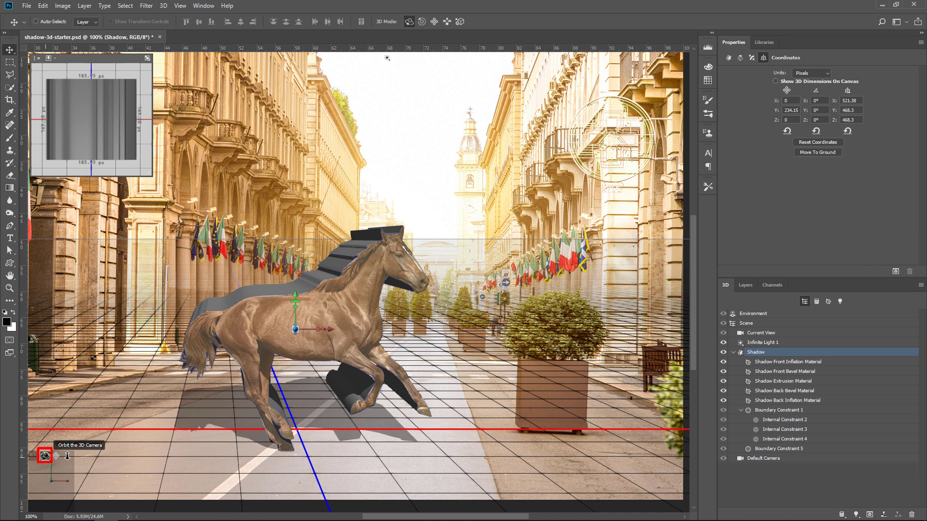
Orbit the 3D camera to align the ground plane with the street's perspective, and shift the mesh along X over the original horse.
drag(45, 455, 44, 456)
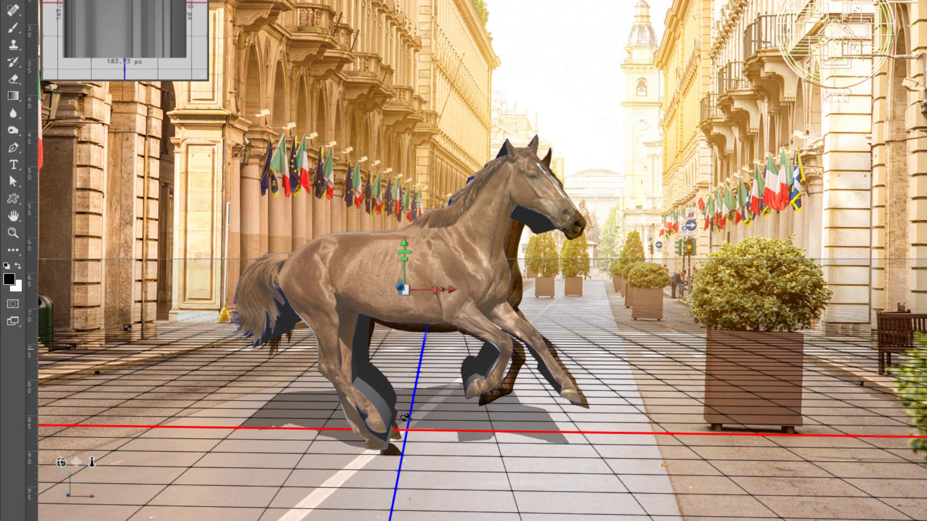
drag(61, 462, 60, 461)
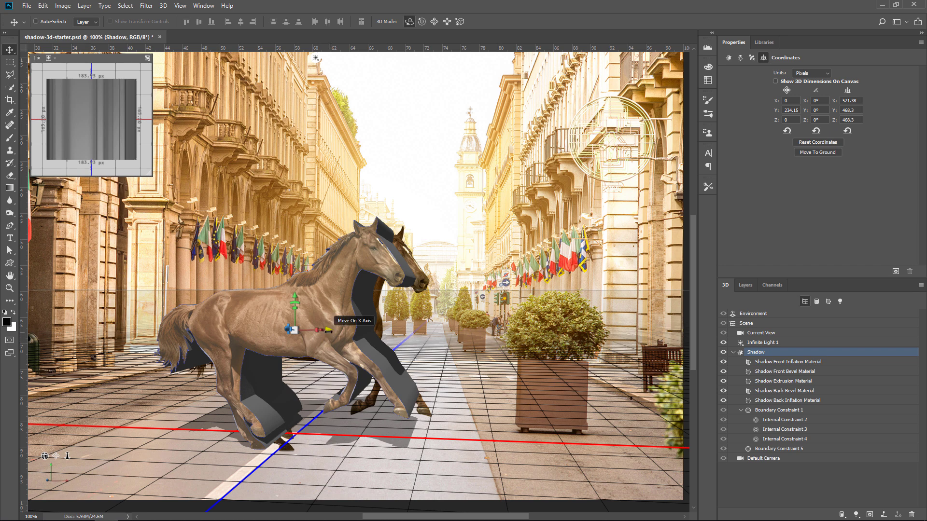
mouse_move(329, 331)
mouse_down()
mouse_move(342, 330)
mouse_move(305, 328)
mouse_move(314, 324)
mouse_up()
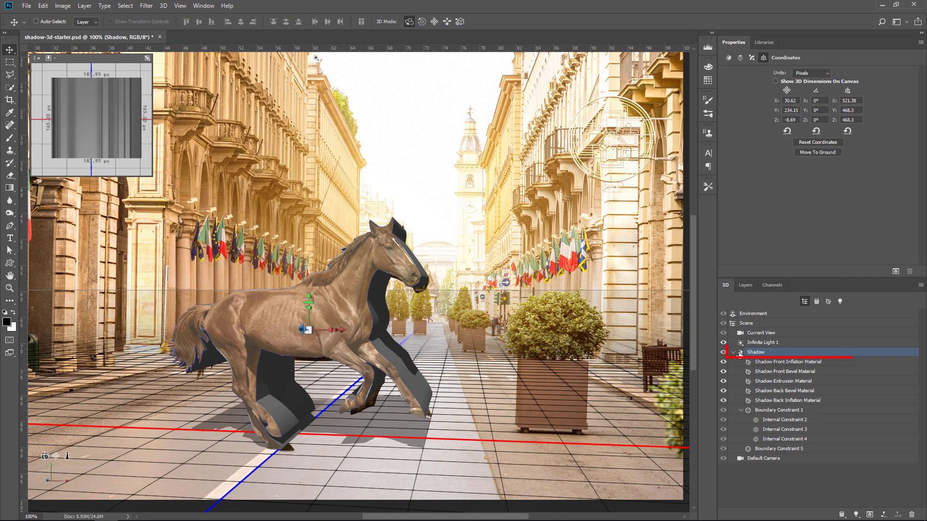
Reduce the Shadow mesh's extrusion depth to about 63.45 px.
click(738, 353)
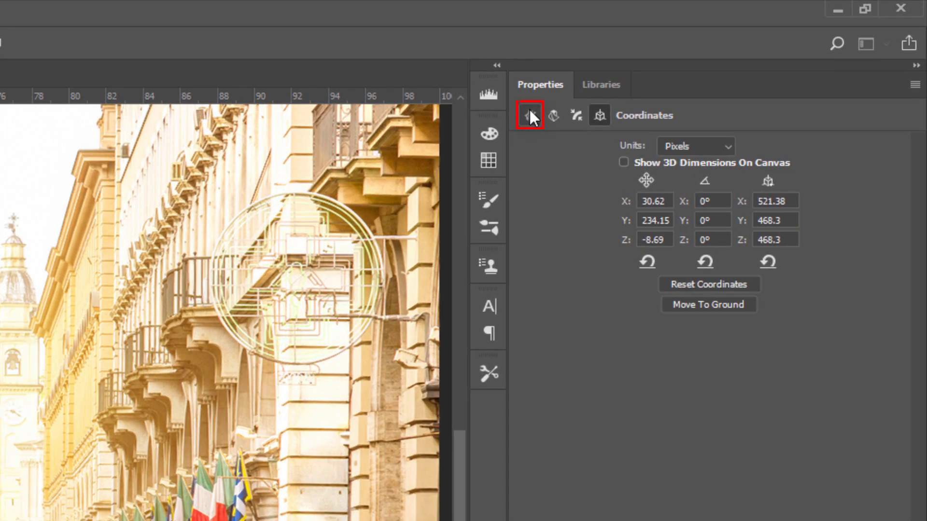
click(529, 111)
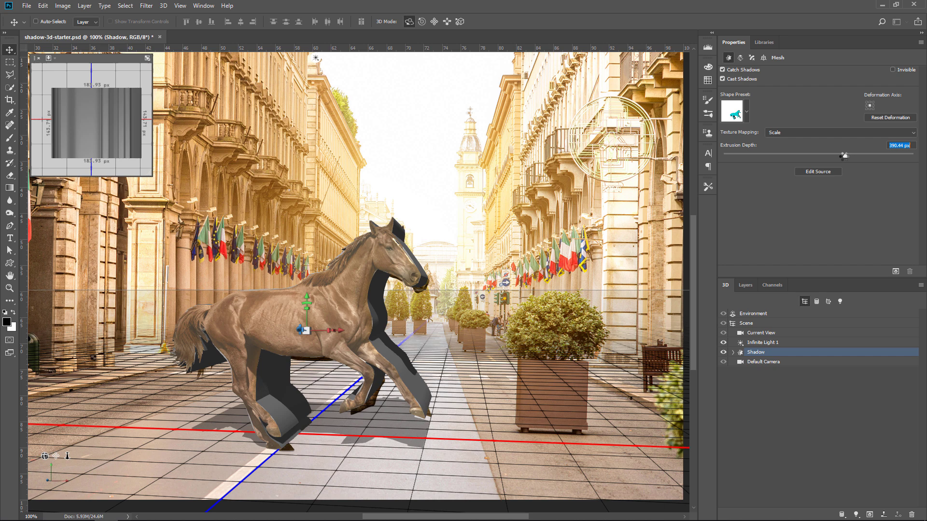
drag(844, 155, 823, 156)
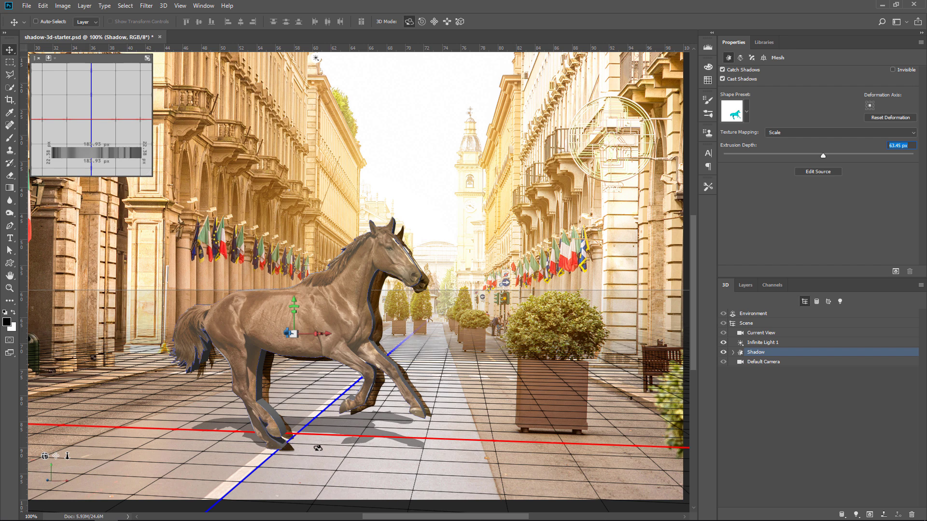
Rotate Infinite Light 1 to shine from behind the horse's tail side, casting the shadow across the road toward the large planter.
click(756, 343)
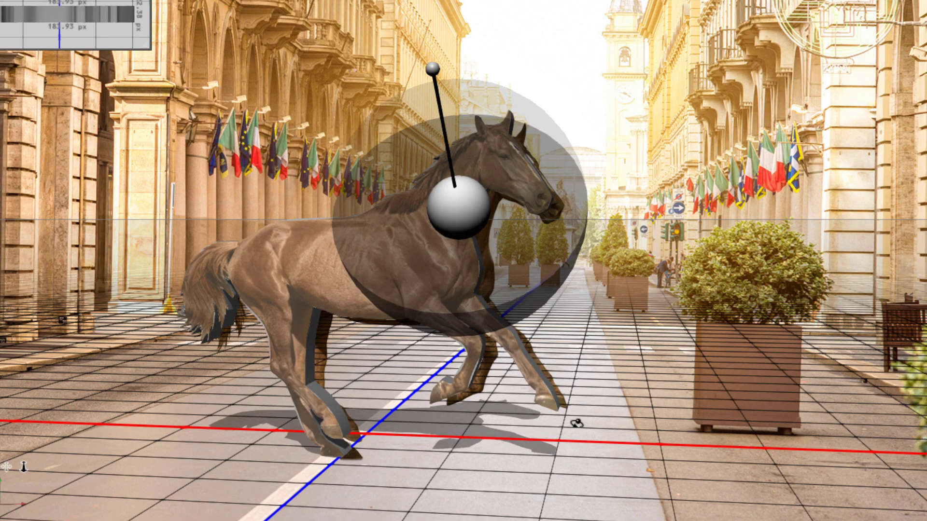
drag(454, 183, 531, 167)
drag(491, 91, 519, 160)
drag(464, 207, 586, 405)
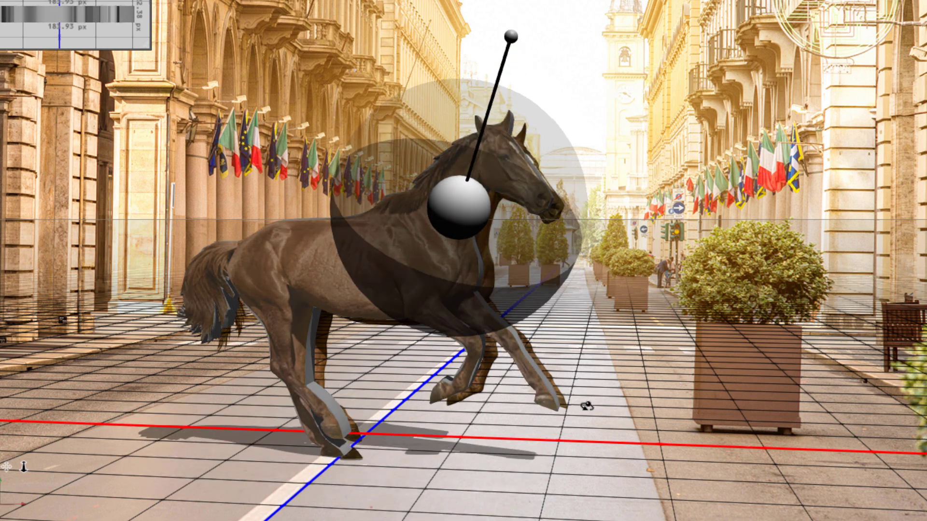
drag(508, 33, 435, 29)
drag(454, 209, 562, 184)
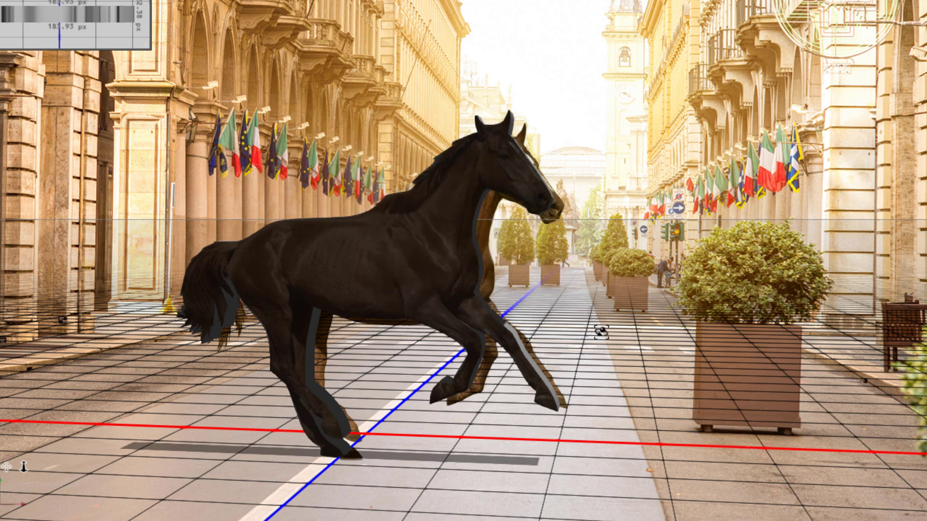
drag(560, 110, 414, 443)
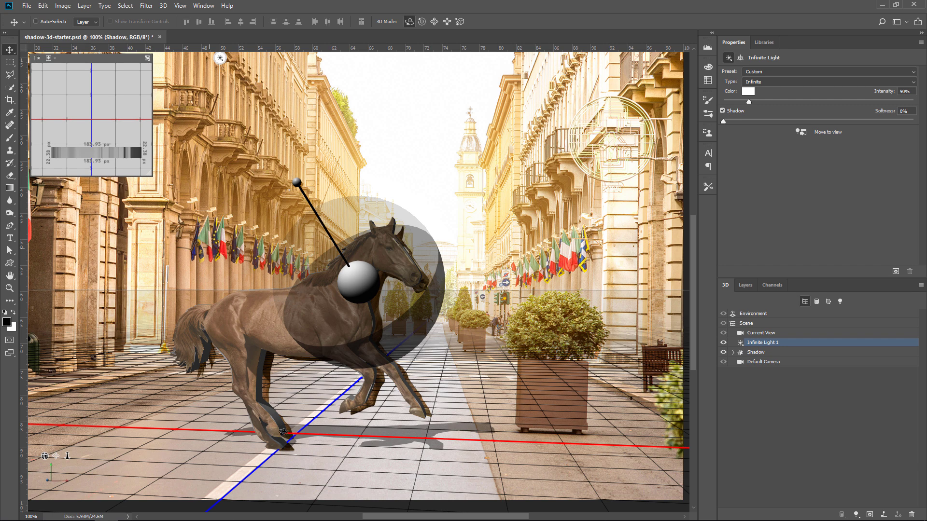
Thin the Shadow mesh to an extrusion depth of about 19.04 px.
click(754, 353)
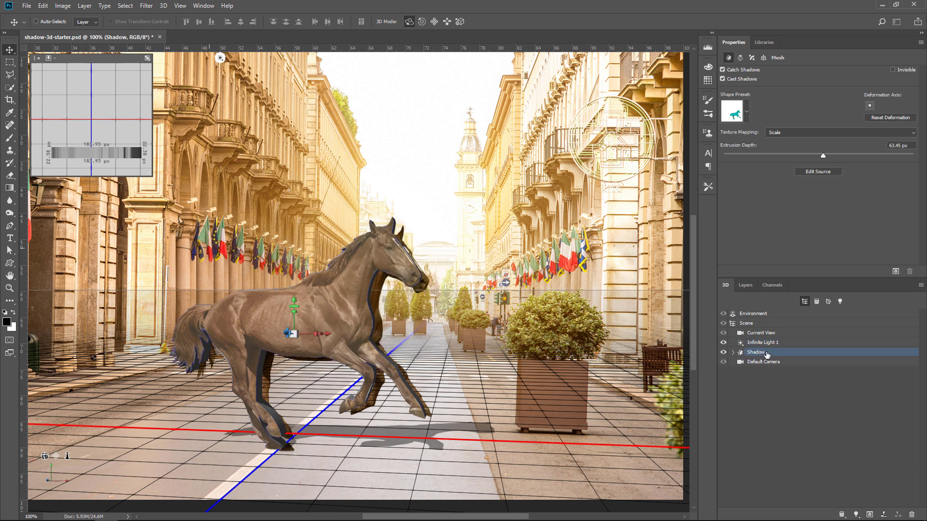
drag(821, 156, 820, 156)
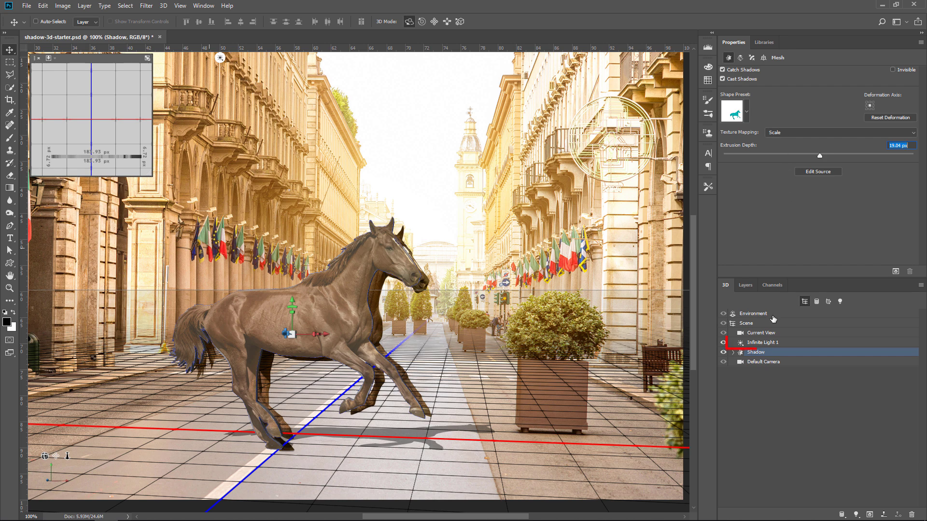
Set the shadow softness of Infinite Light 1 to 25%.
click(762, 342)
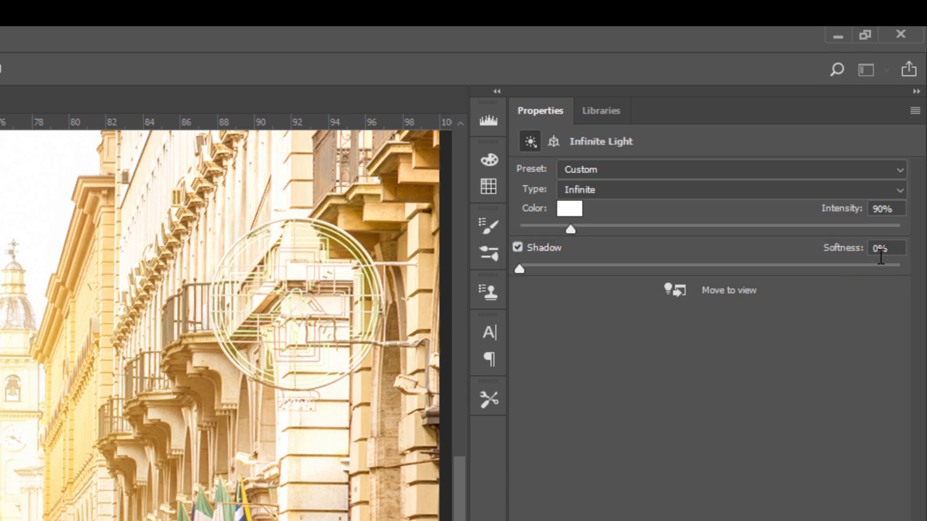
click(880, 249)
text(12)
key(Return)
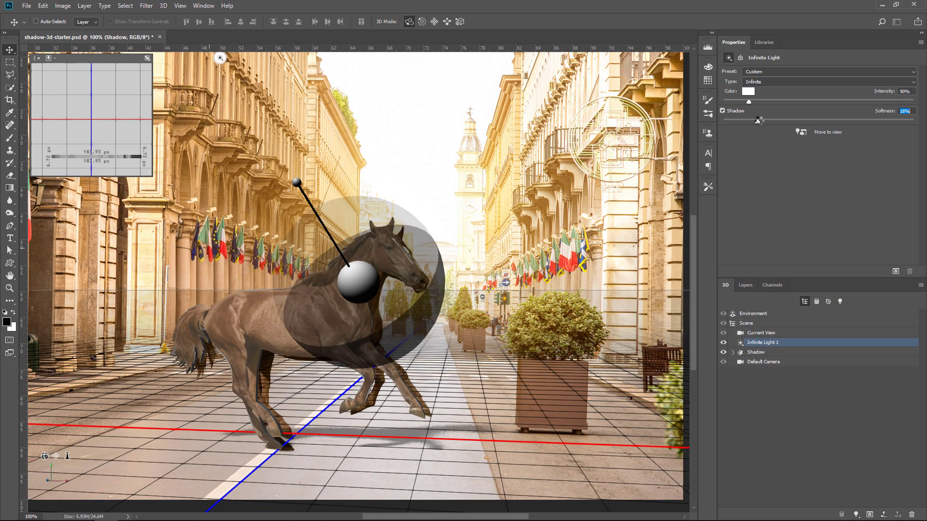
drag(757, 121, 770, 120)
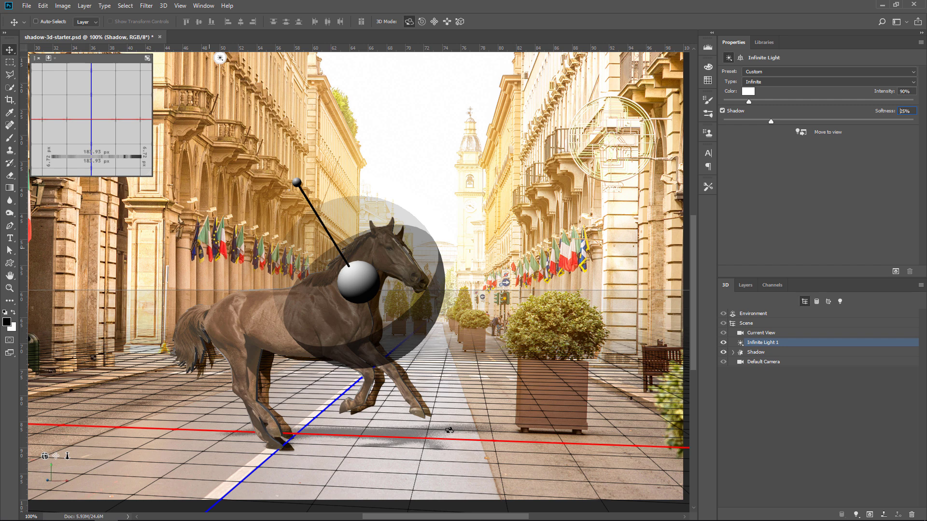
Make a rectangular selection around the horse's shadow on the road, and render the 3D layer within it.
click(10, 62)
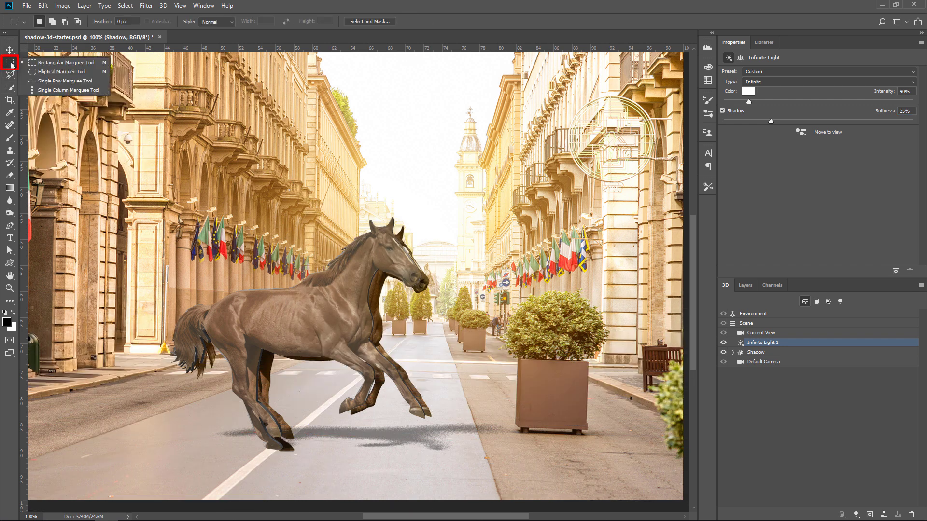
click(46, 66)
drag(539, 405, 198, 478)
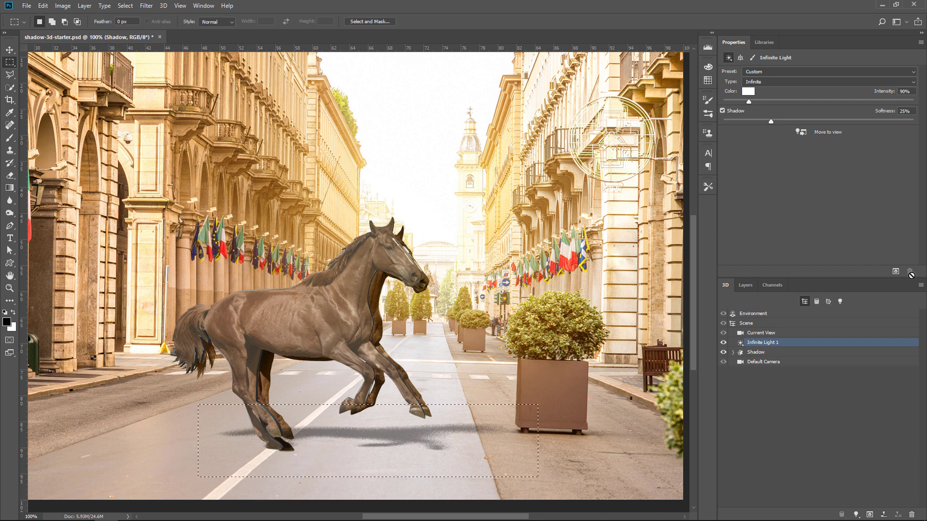
click(895, 271)
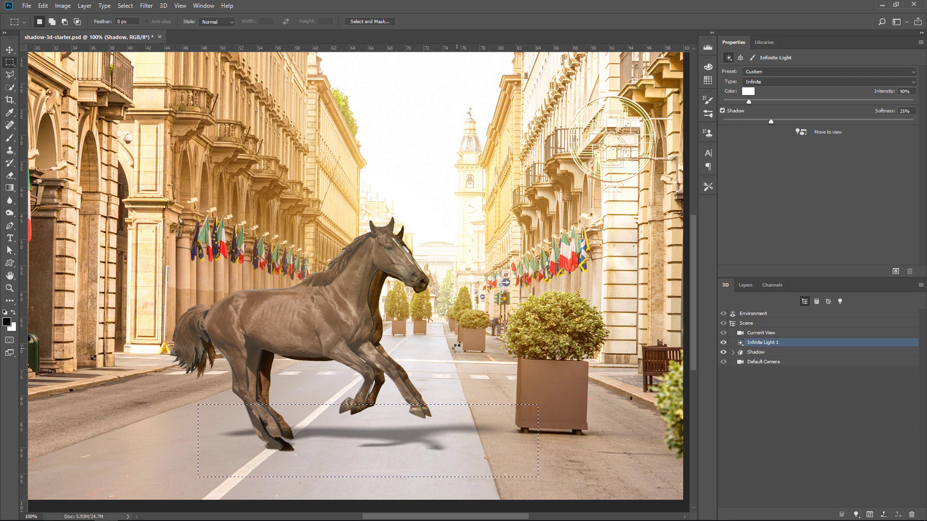
click(456, 348)
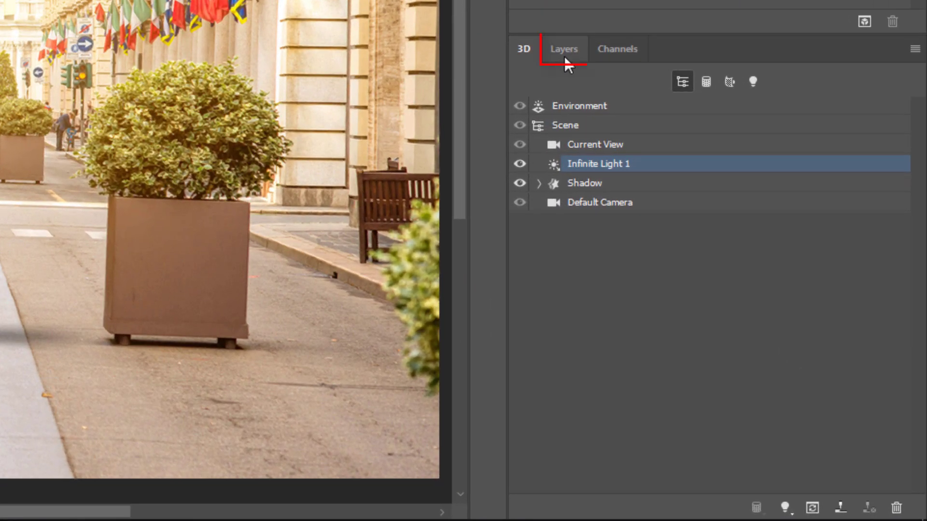
Rasterize the Shadow 3D layer and place it beneath the Horse layer in the stack.
click(567, 49)
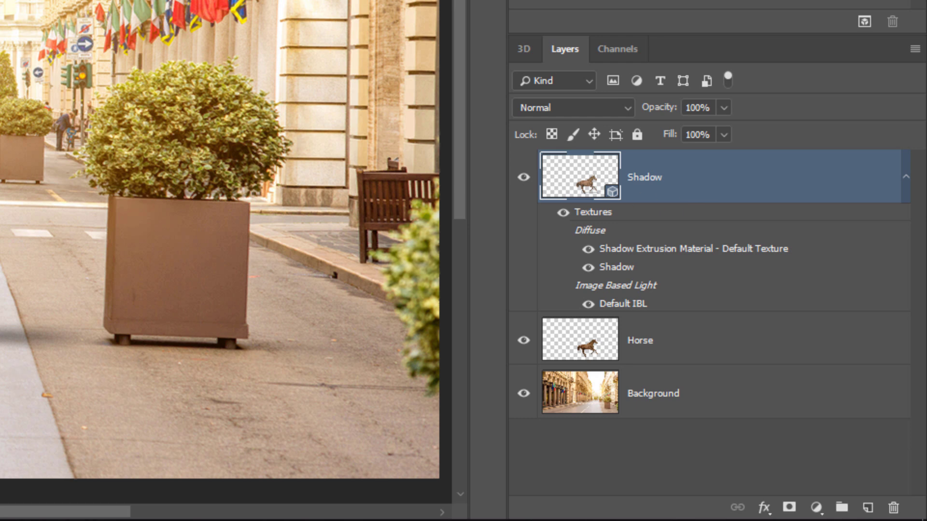
right_click(760, 185)
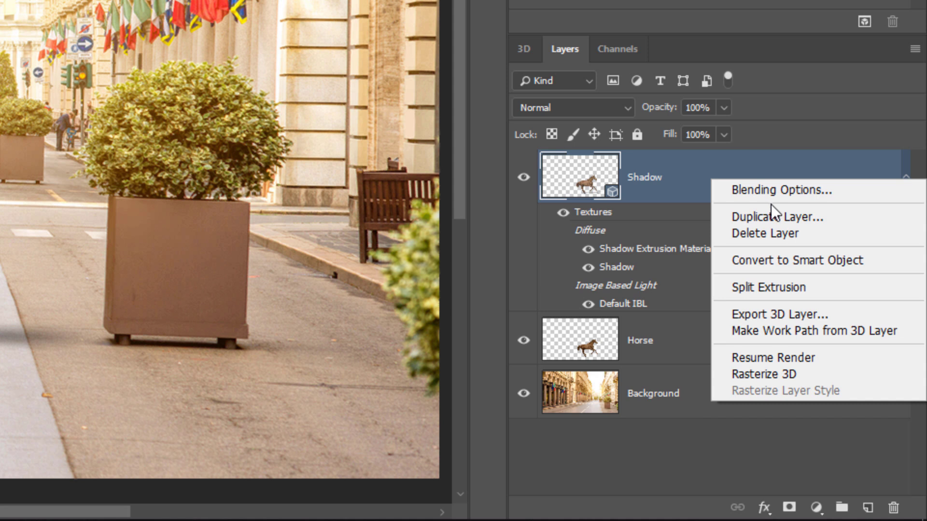
click(815, 375)
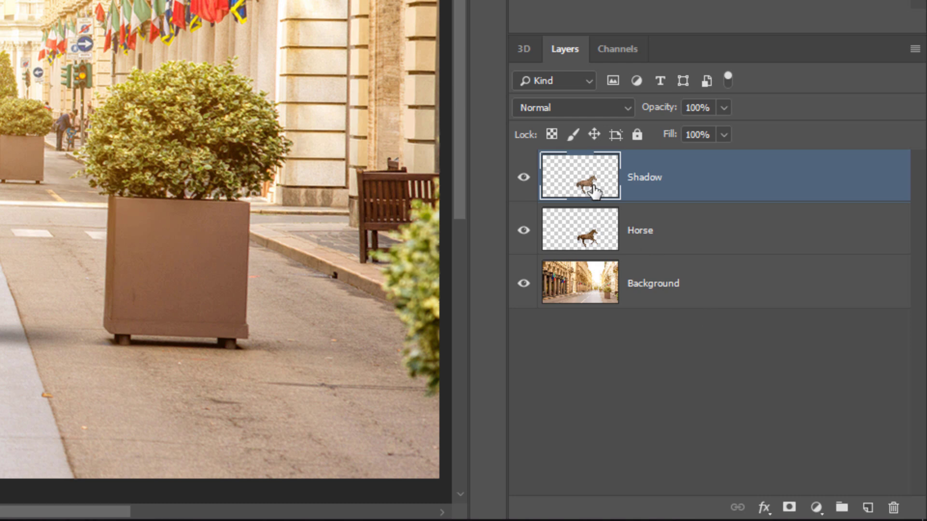
drag(590, 186, 586, 234)
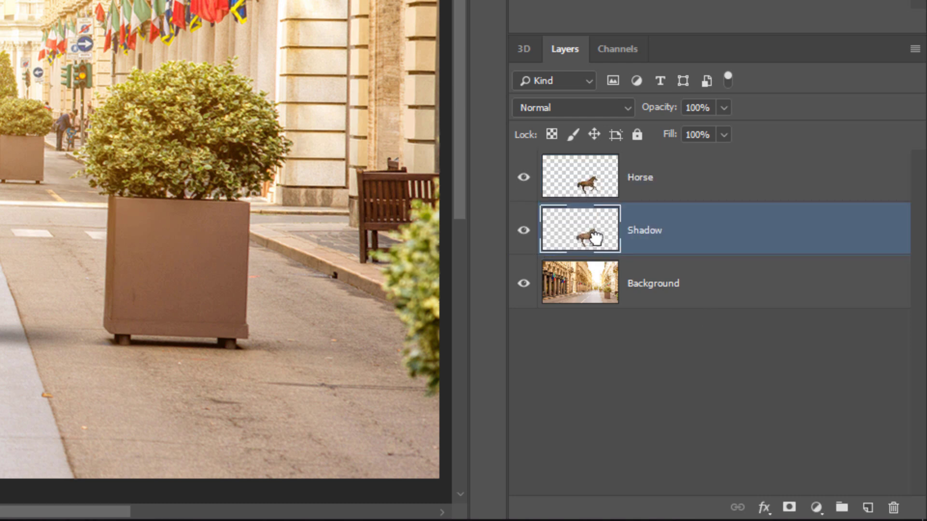
Move the Shadow layer's content into alignment with the horse so the cast shadow meets the planted hind hoof.
key(v)
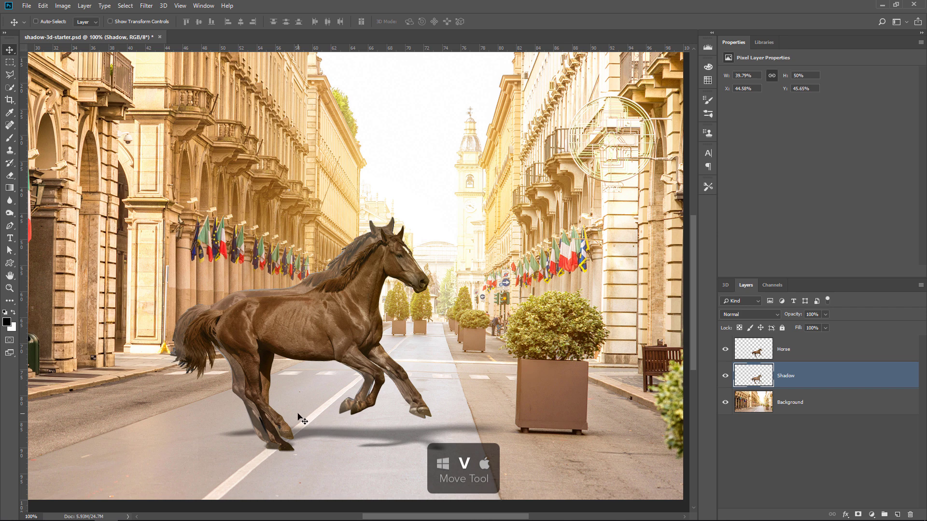
mouse_move(301, 415)
mouse_down()
mouse_move(309, 413)
mouse_move(304, 422)
mouse_up()
key(Left)
key(Left)
key(Left)
key(Left)
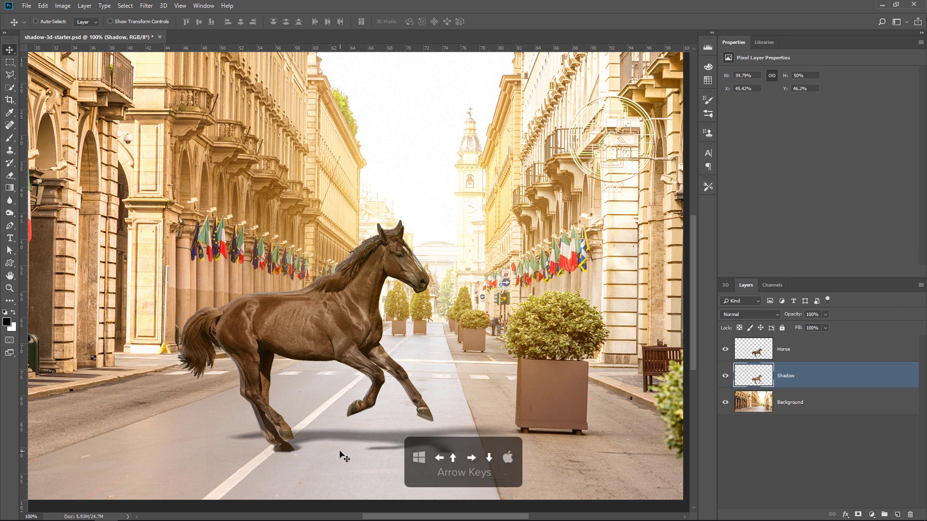
key(Up)
key(Up)
key(Up)
key(Up)
key(Up)
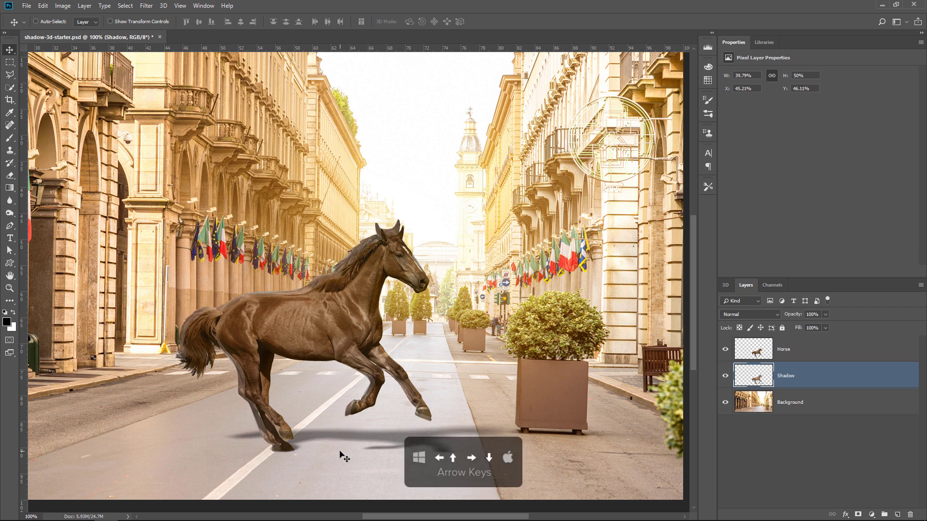
key(Right)
key(Right)
key(Right)
key(Right)
key(Right)
key(Right)
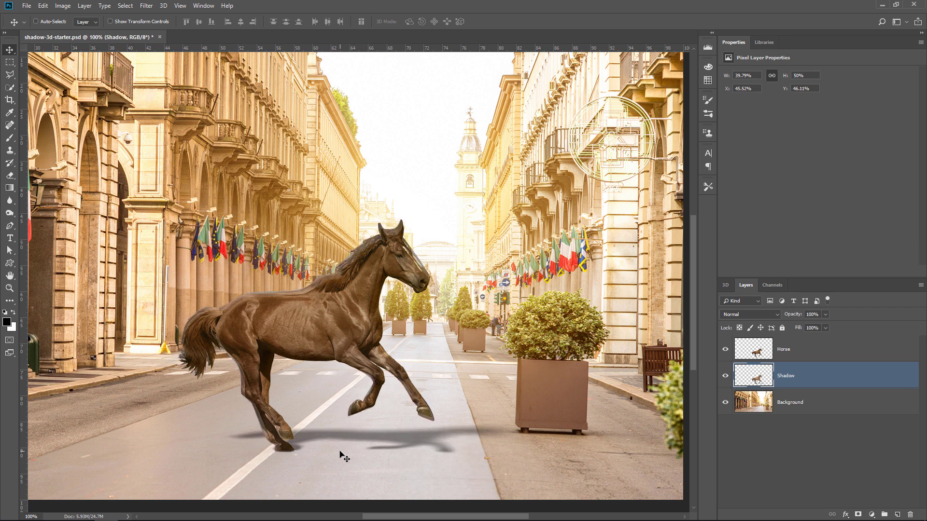
key(Right)
key(Right)
key(Right)
key(Right)
key(Right)
key(Right)
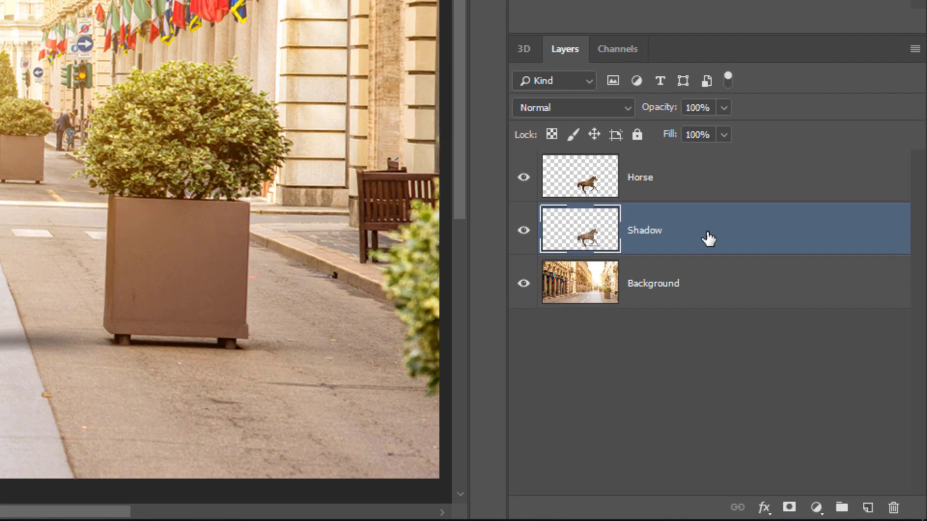
Hide the Shadow layer with a black layer mask, and paint white with an enlarged brush to reveal only the cast shadow on the road.
key(alt)
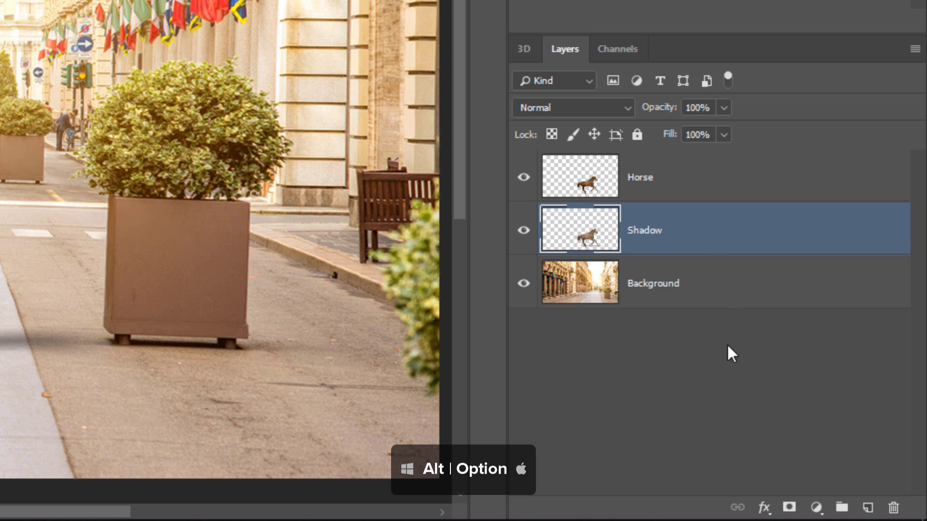
alt+click(789, 508)
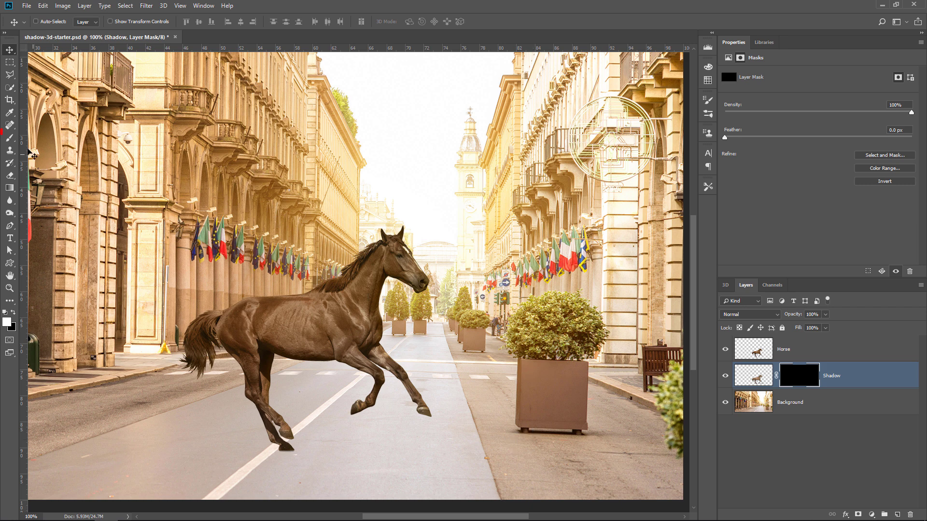
click(10, 137)
click(43, 138)
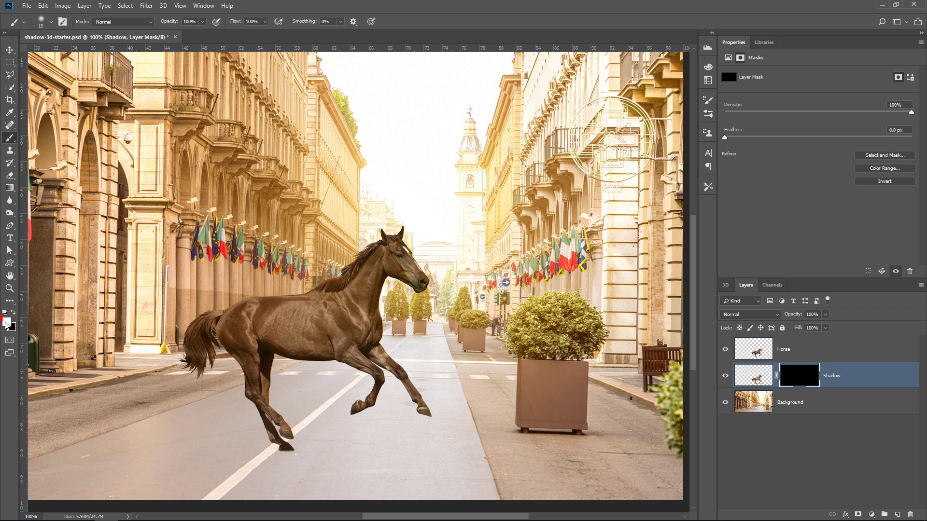
key(bracketright)
key(bracketright)
key(bracketright)
mouse_move(286, 450)
mouse_down()
mouse_move(353, 449)
mouse_move(314, 426)
mouse_move(307, 433)
mouse_move(510, 435)
mouse_up()
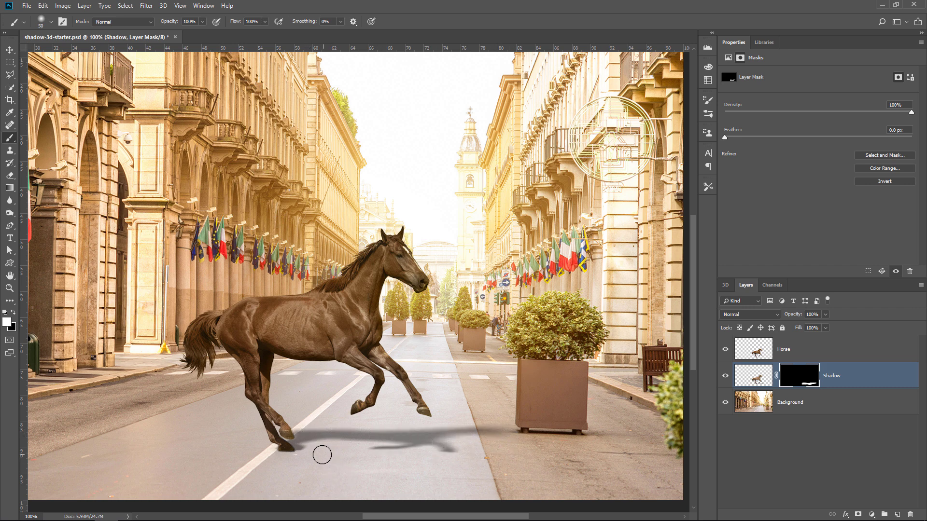
drag(252, 451, 236, 451)
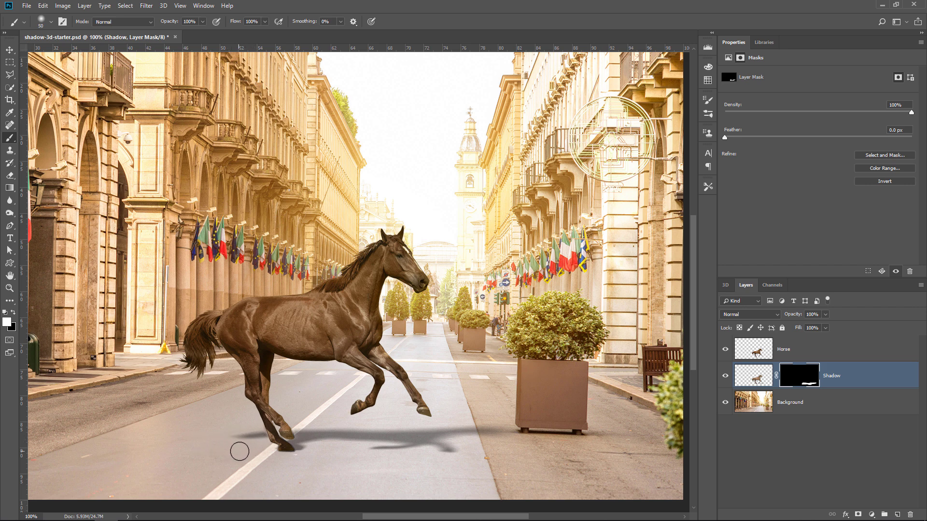
Smudge the Shadow layer's pixels beside the hind leg to pull the shadow edge in under the leg.
key(z)
mouse_move(270, 458)
mouse_down()
mouse_move(294, 457)
mouse_move(329, 434)
mouse_move(371, 353)
mouse_up()
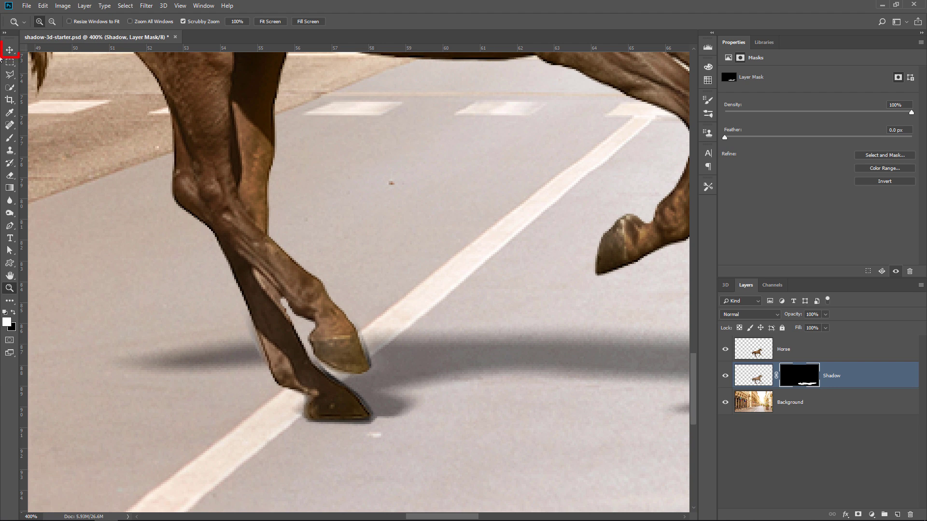
click(10, 50)
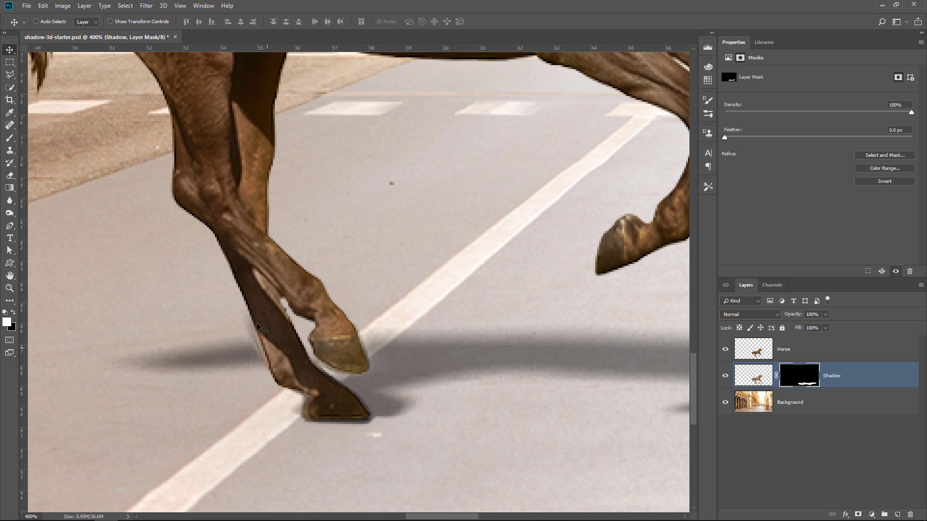
click(10, 201)
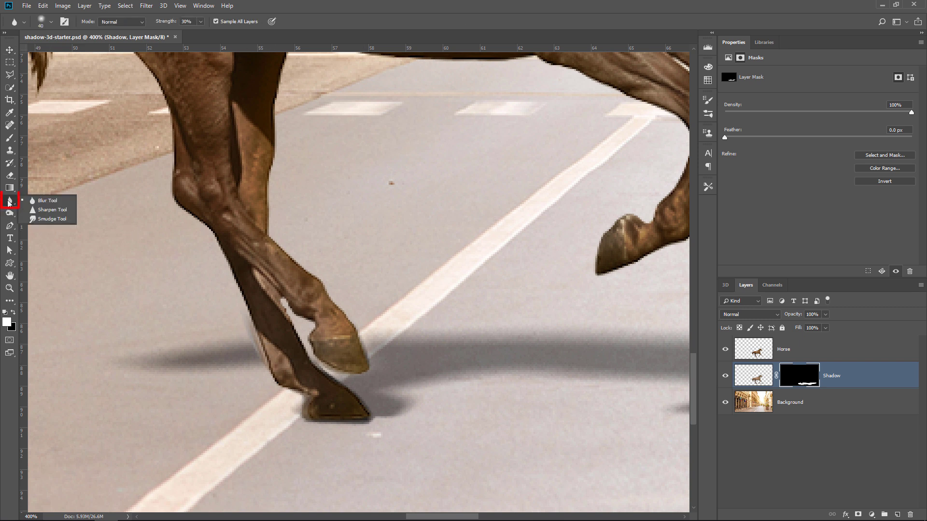
click(38, 220)
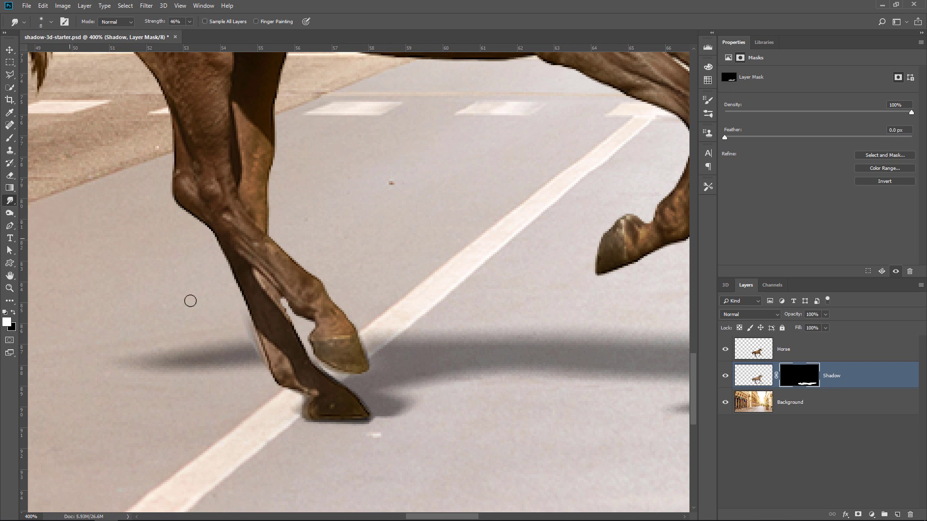
click(752, 379)
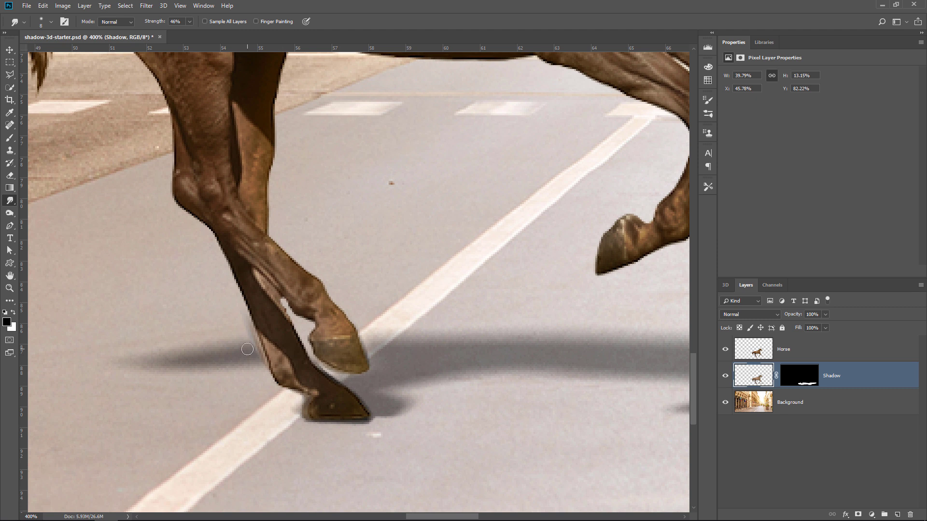
drag(247, 349, 253, 346)
Activate the Shadow layer's mask for touch-ups around the hind hoof with a white brush, and zoom back out to the whole horse.
click(9, 138)
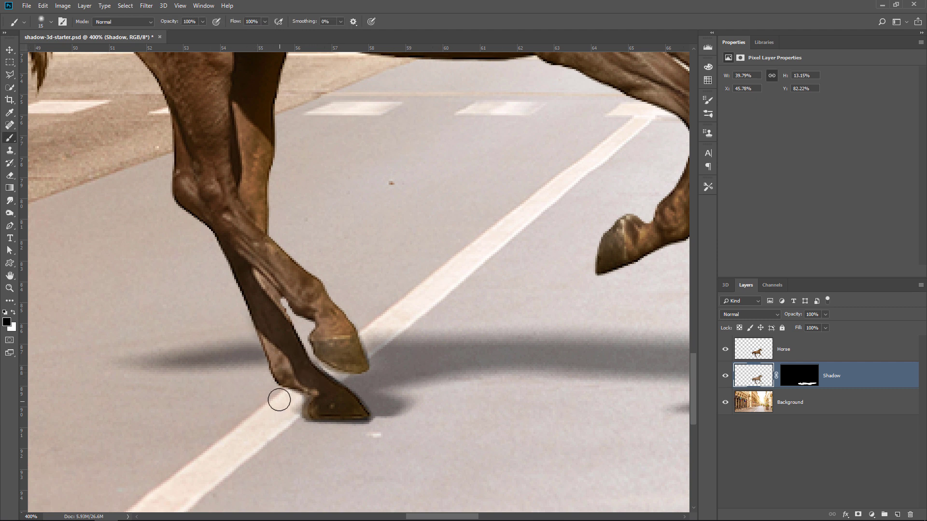
key(x)
click(797, 382)
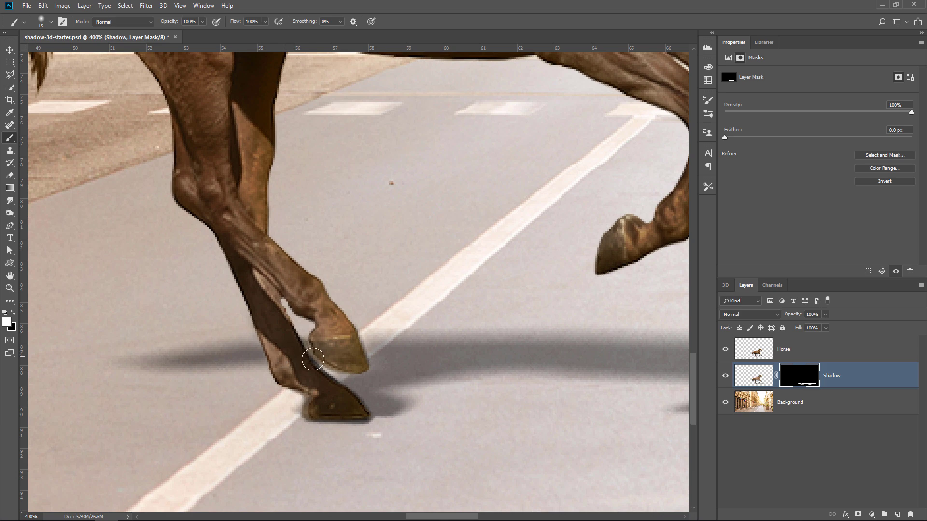
double_click(9, 288)
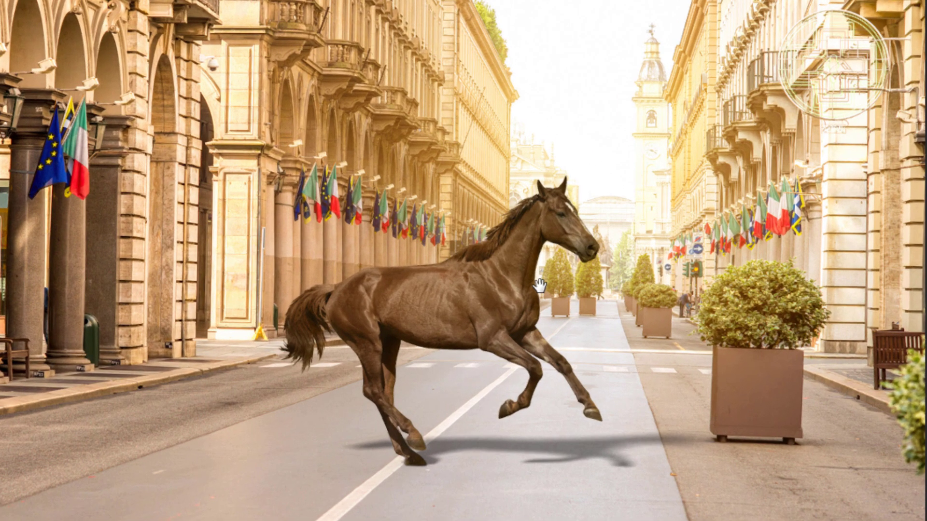